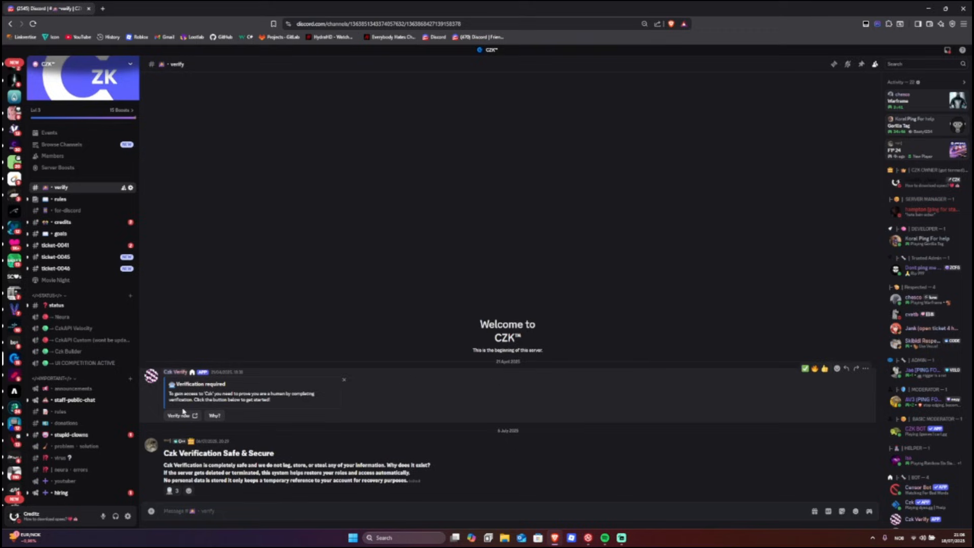
scroll(81, 343, "down", 8)
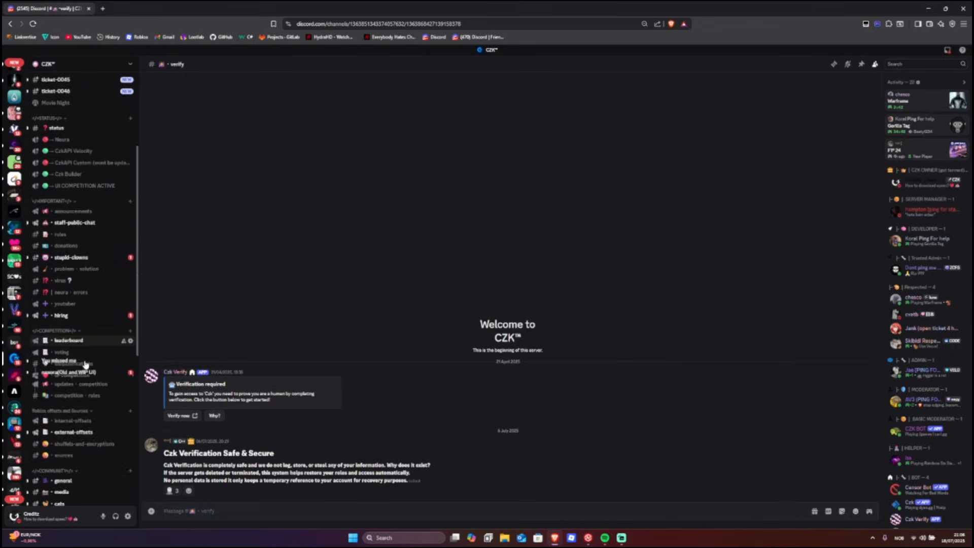
scroll(82, 360, "down", 3)
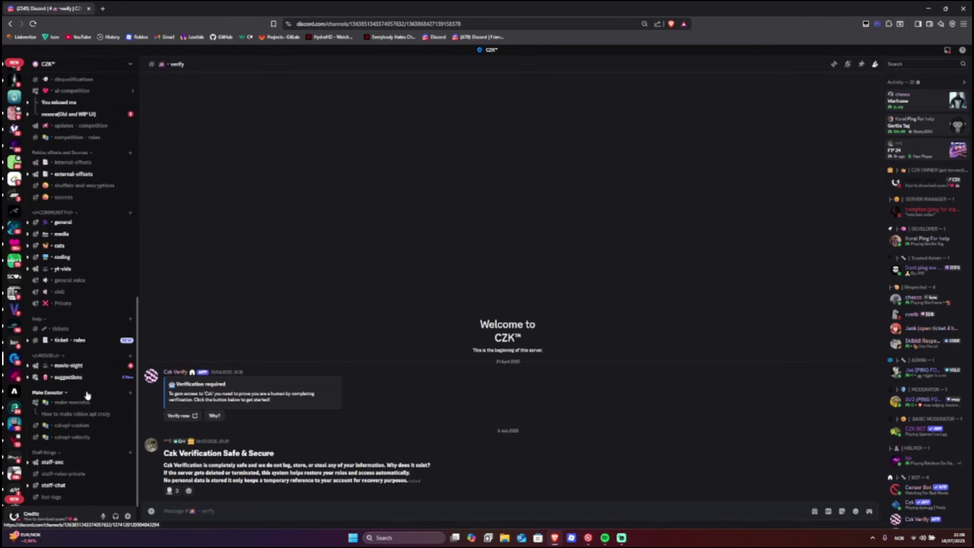
- Preview the CzkVelocity.txt attachment in the czkapi-velocity channel, then bring up Windows search
left_click(67, 438)
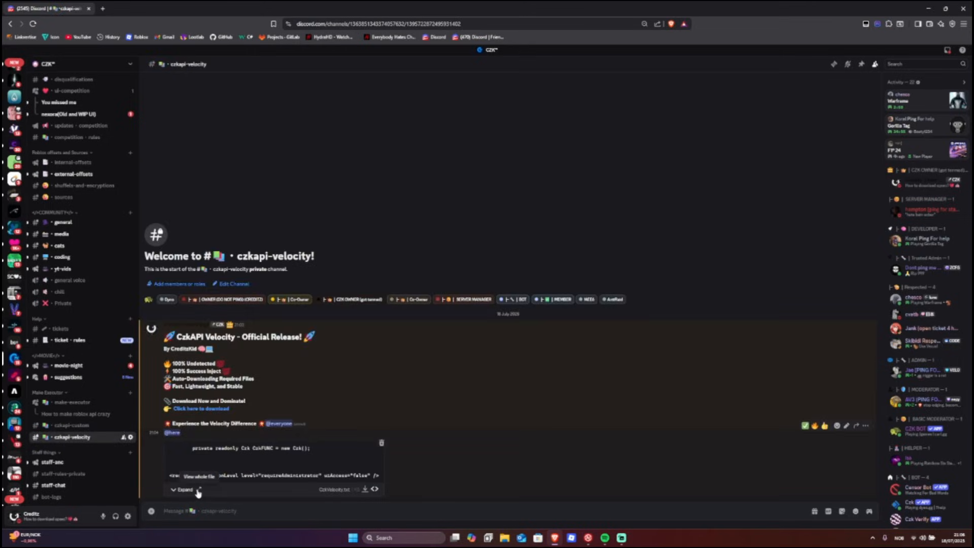
left_click(198, 489)
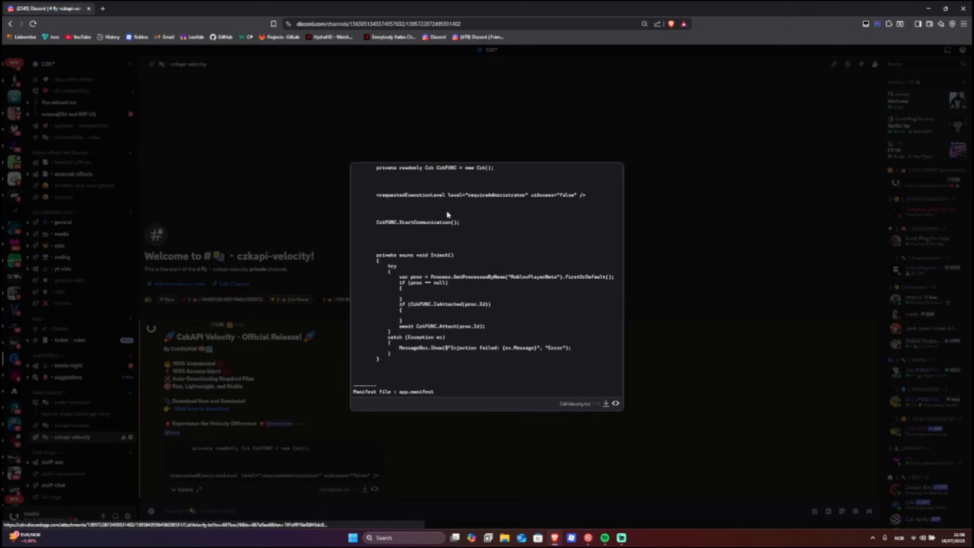
left_click_drag(384, 169, 487, 194)
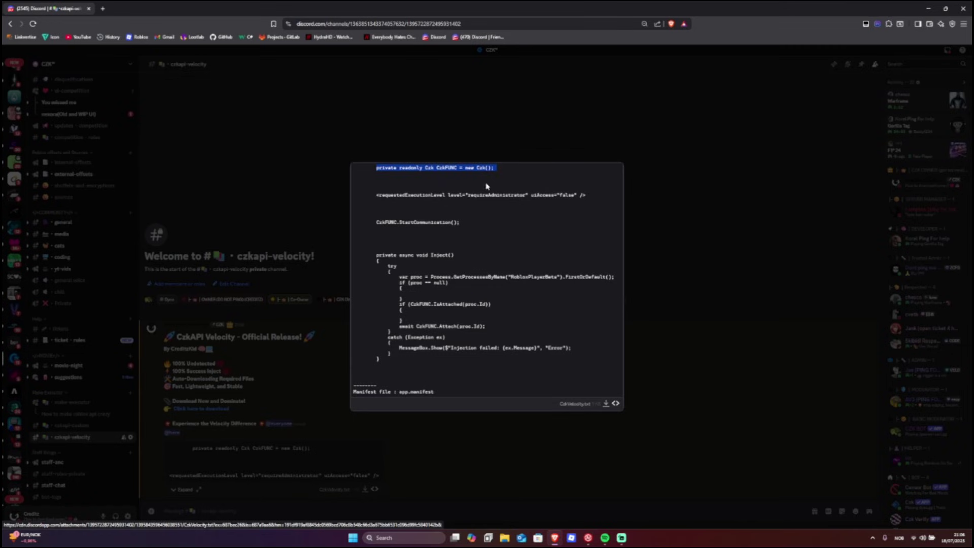
left_click(708, 282)
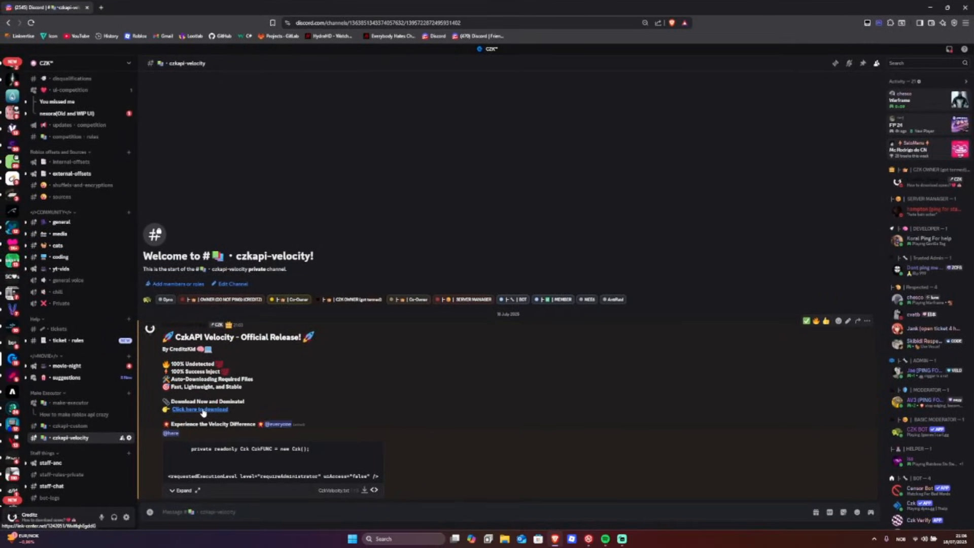
left_click(403, 539)
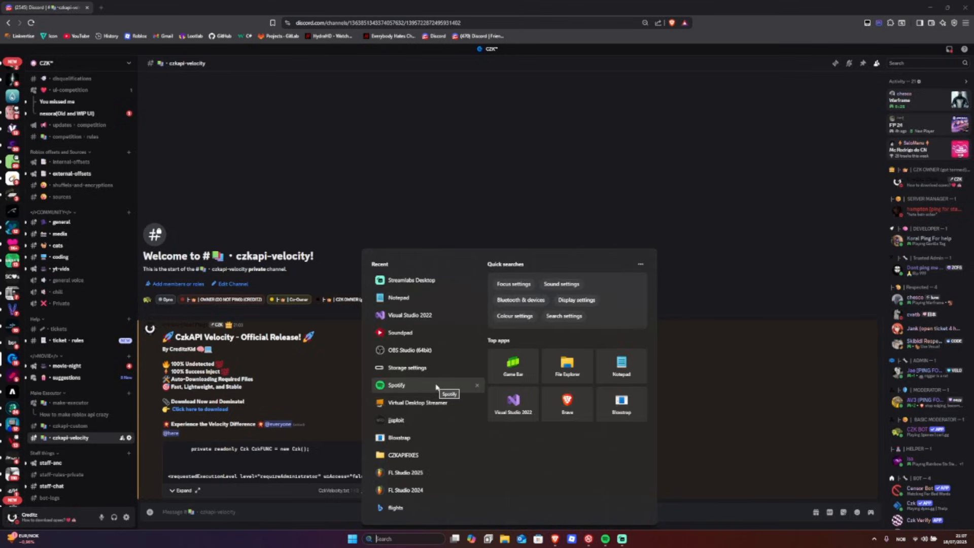
type("visual")
- Launch Visual Studio 2022 and start a new Windows Forms App (.NET Framework) project, clearing the default name
key("Return")
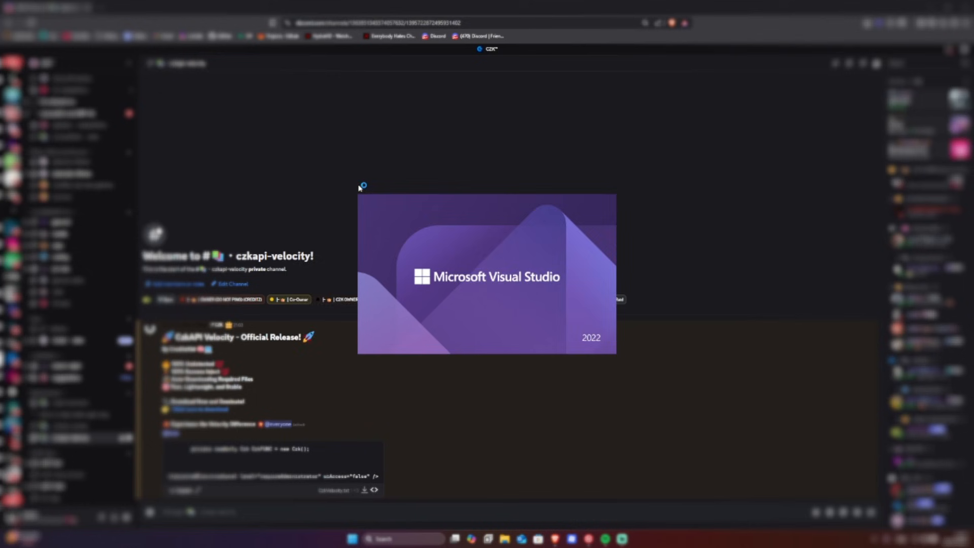
left_click(578, 289)
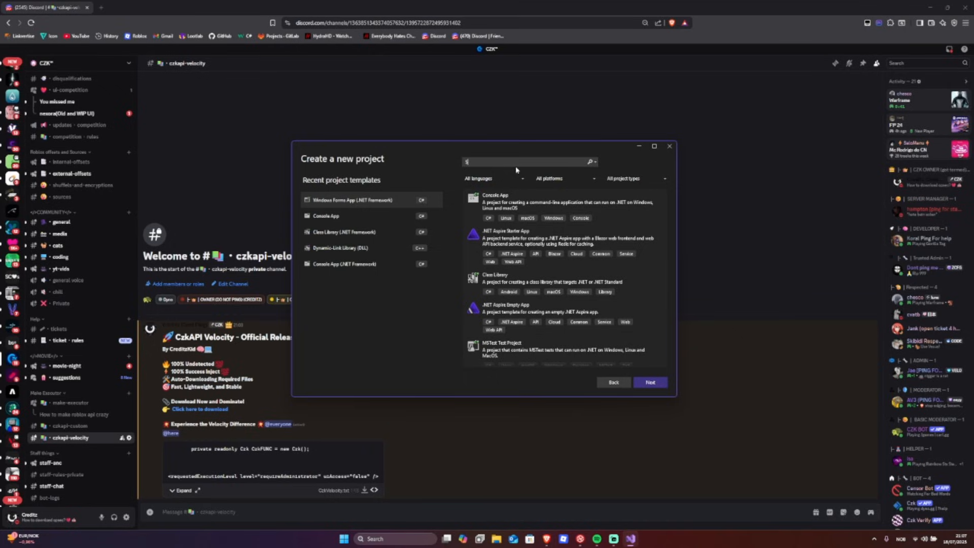
type("Windows fo")
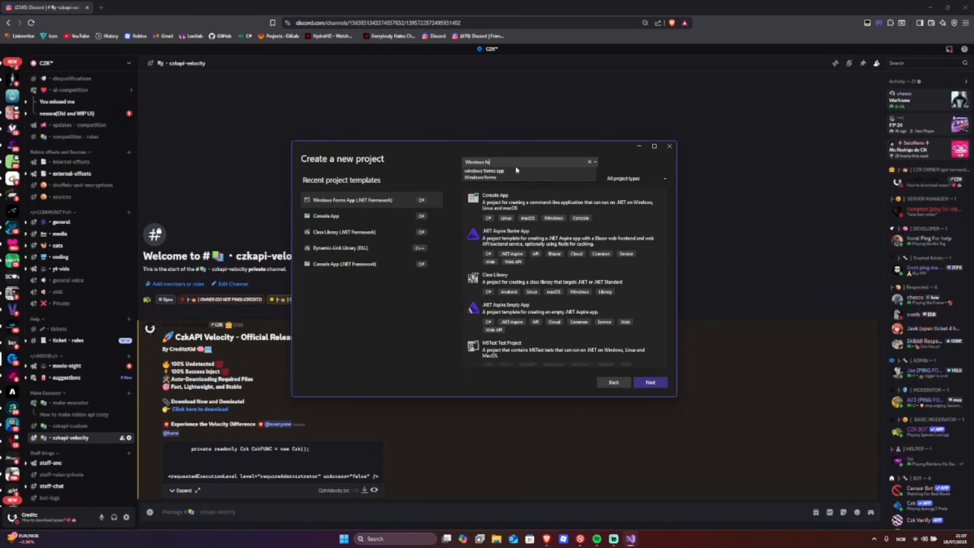
type("rms app")
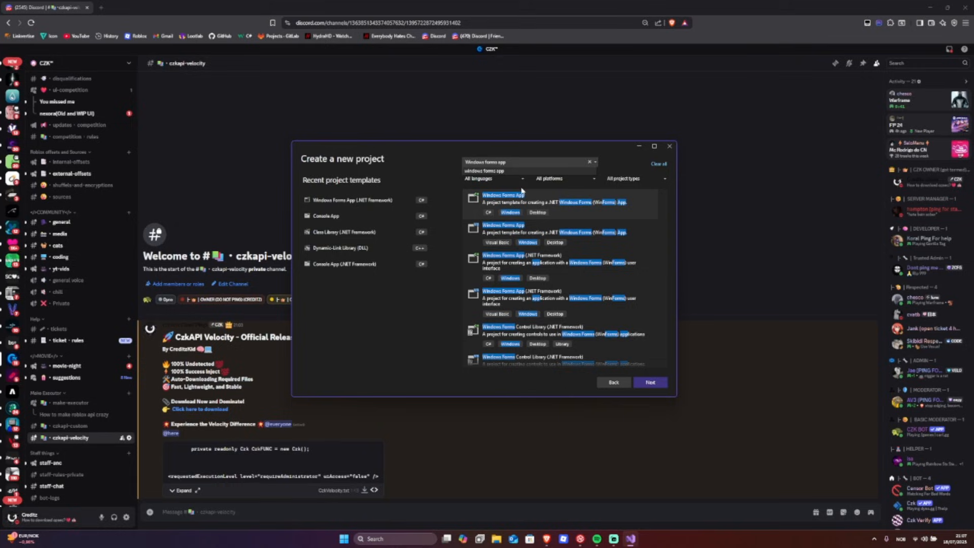
double_click(511, 265)
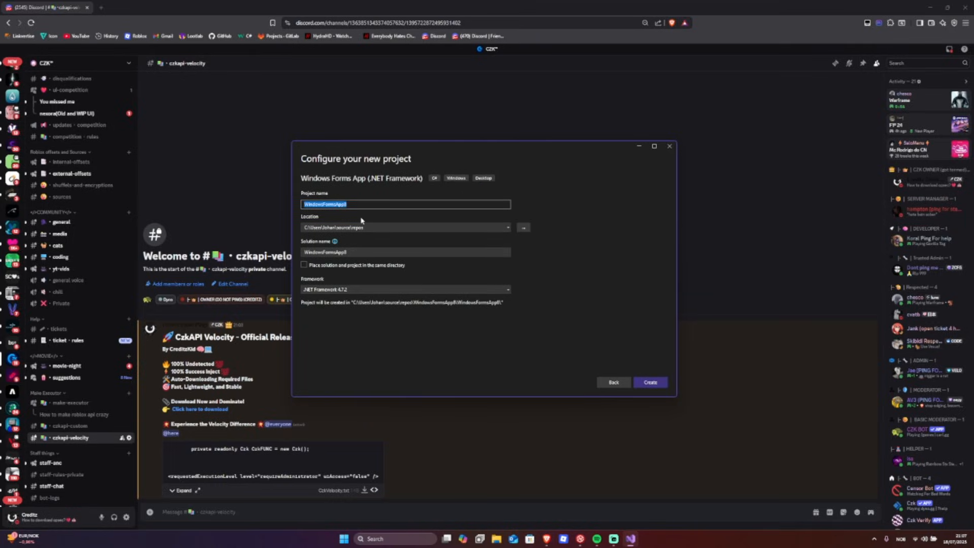
key("BackSpace")
type("c")
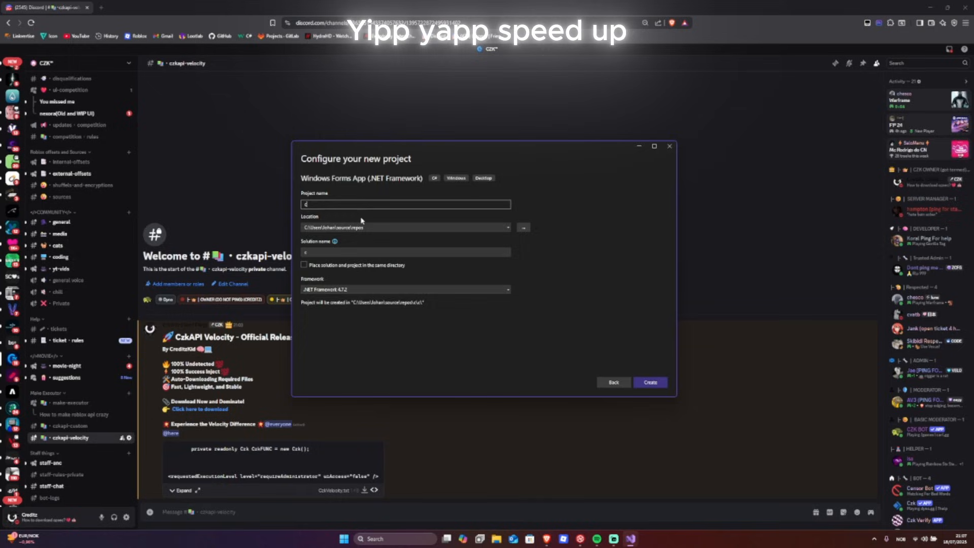
type("zkapivelocityeditiontext")
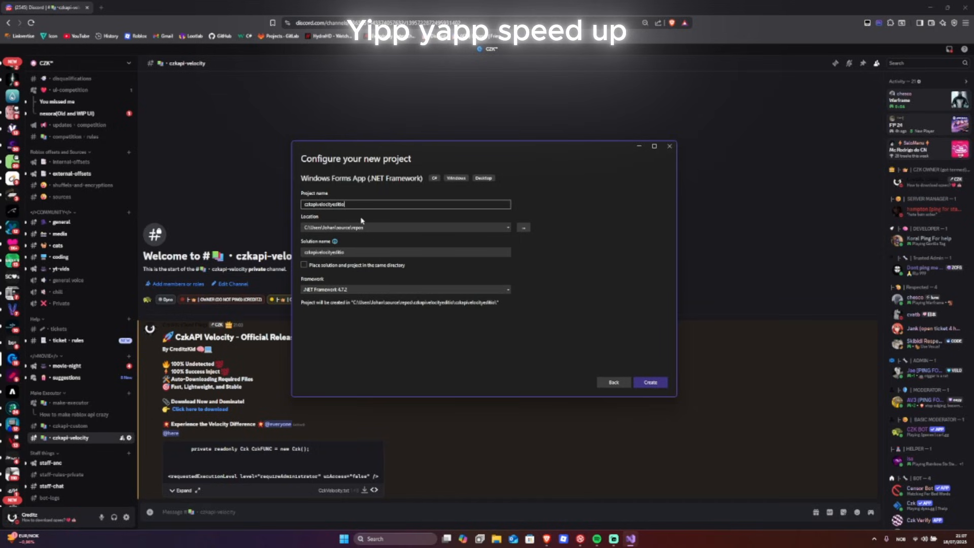
- Create the project and add CzkAPI.dll as a reference through the Reference Manager
left_click(651, 382)
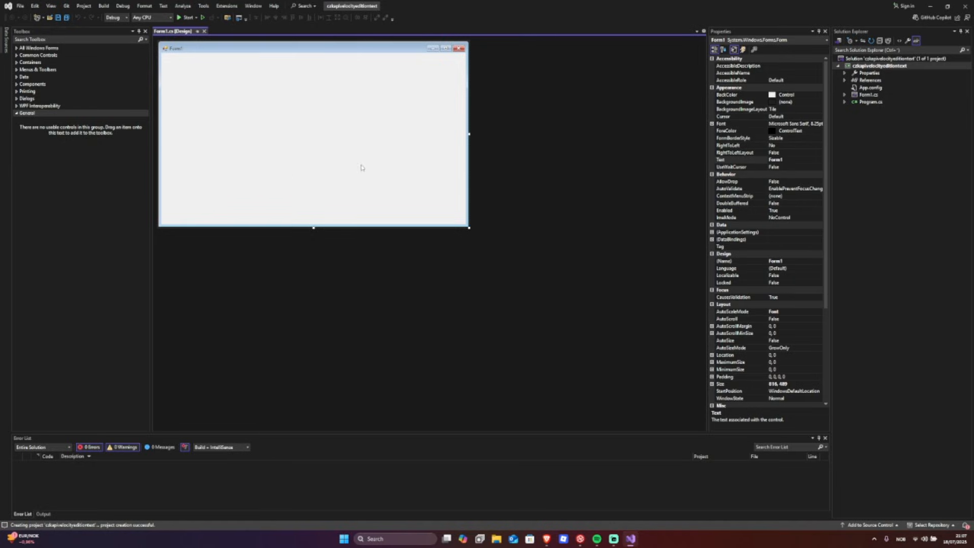
left_click(861, 80)
right_click(858, 81)
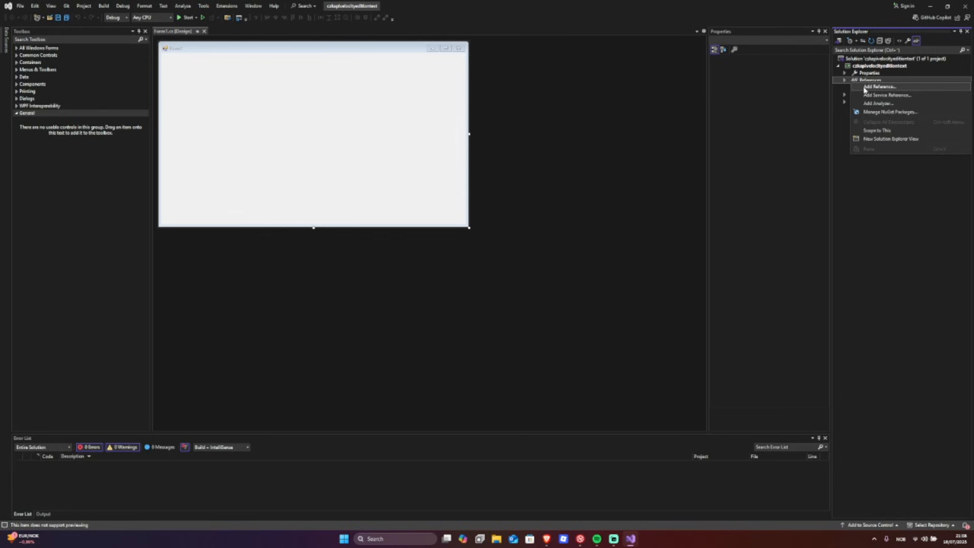
left_click(876, 87)
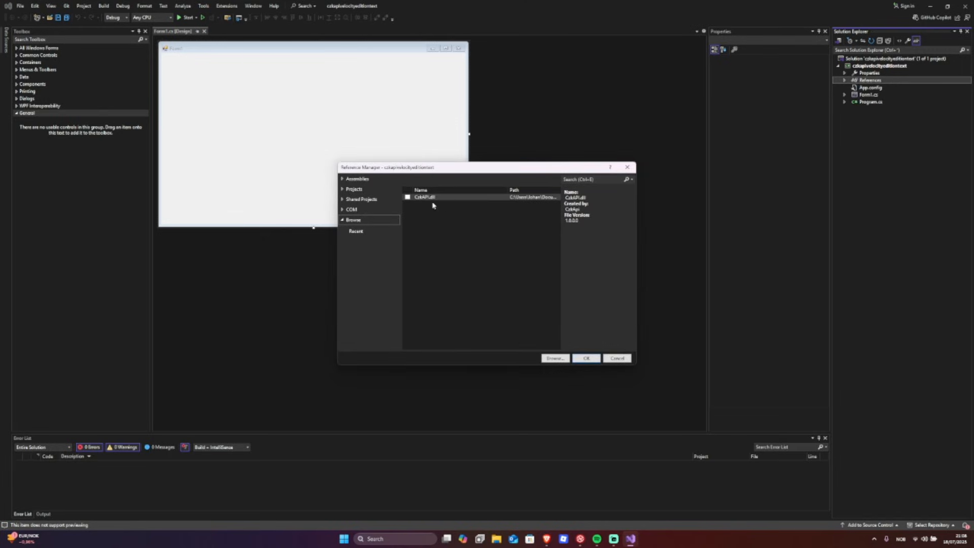
left_click(408, 198)
left_click(586, 359)
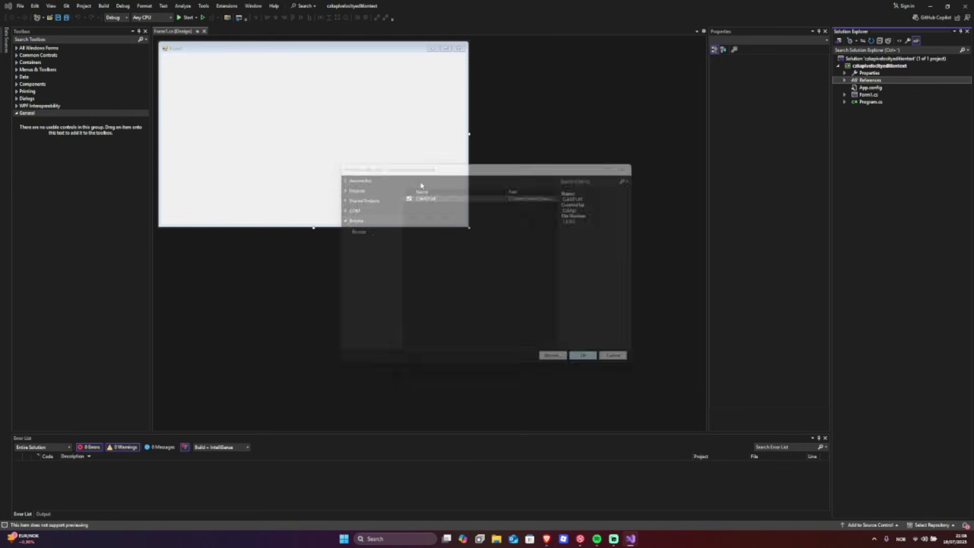
- Add an Application Manifest File (app.manifest) to the project as a new item
left_click(858, 67)
right_click(859, 67)
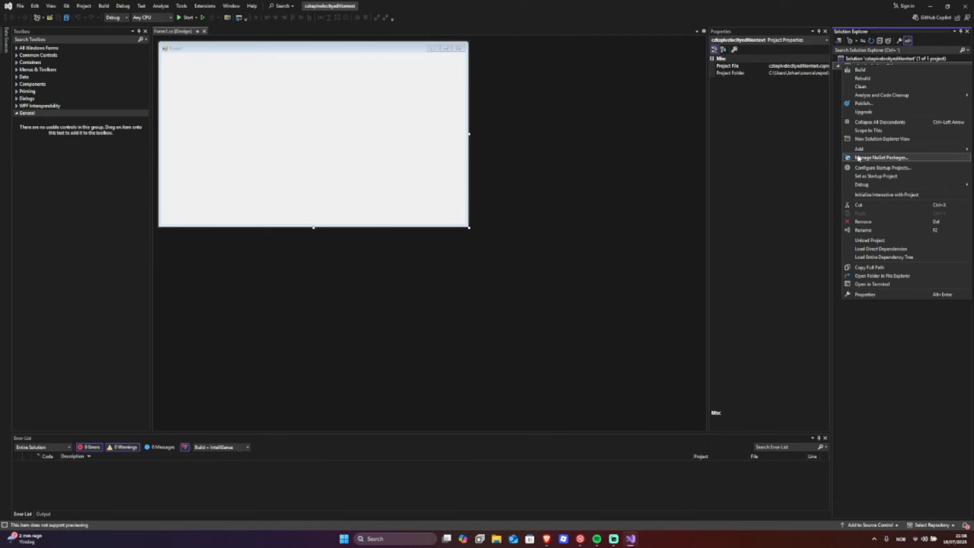
mouse_move(860, 150)
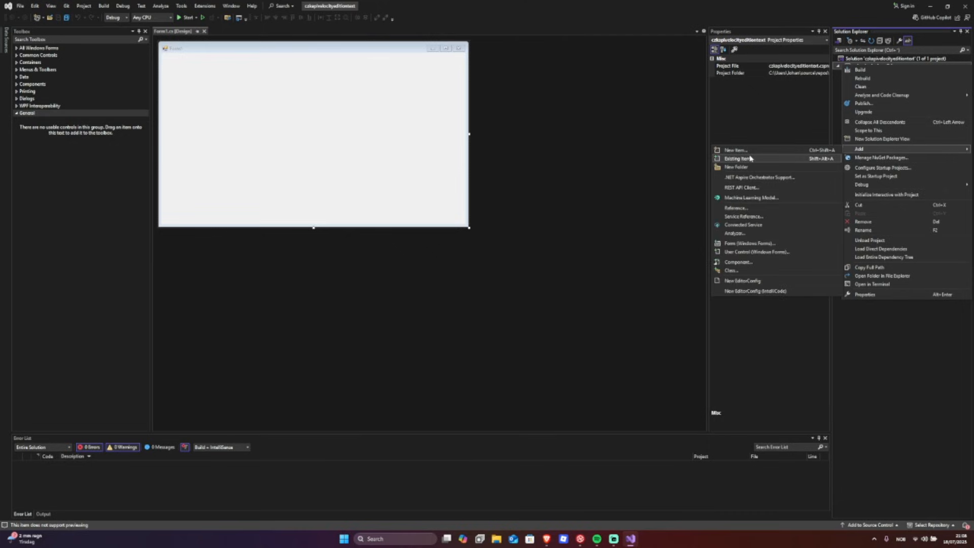
left_click(750, 242)
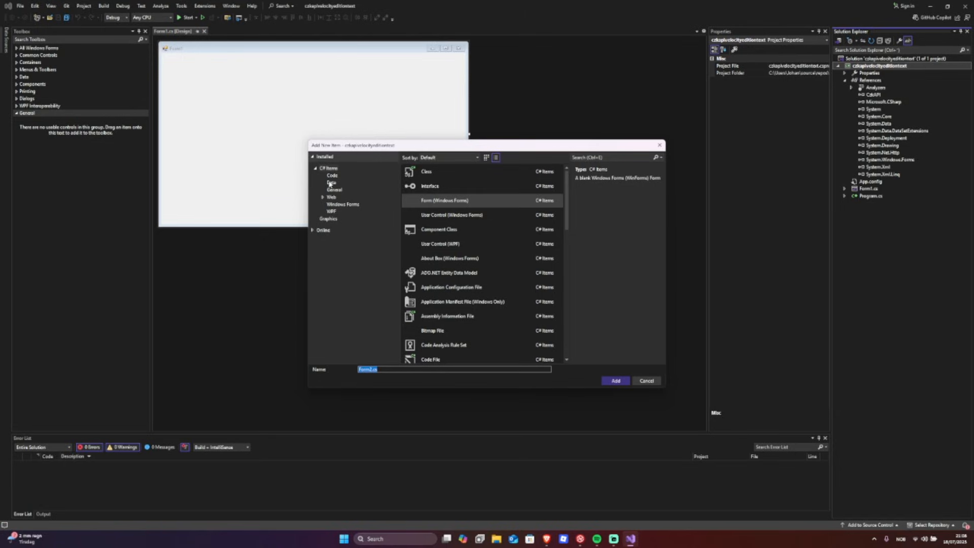
left_click(332, 176)
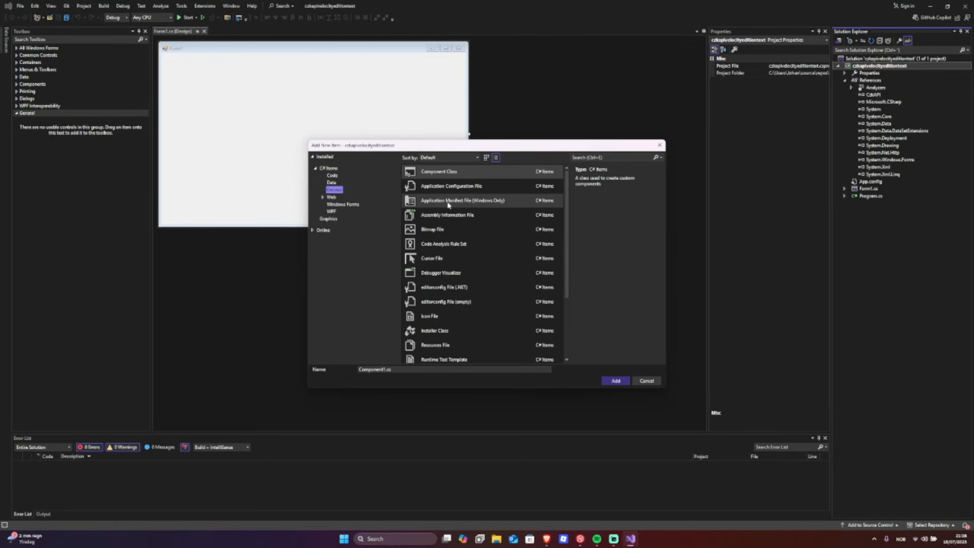
left_click(454, 201)
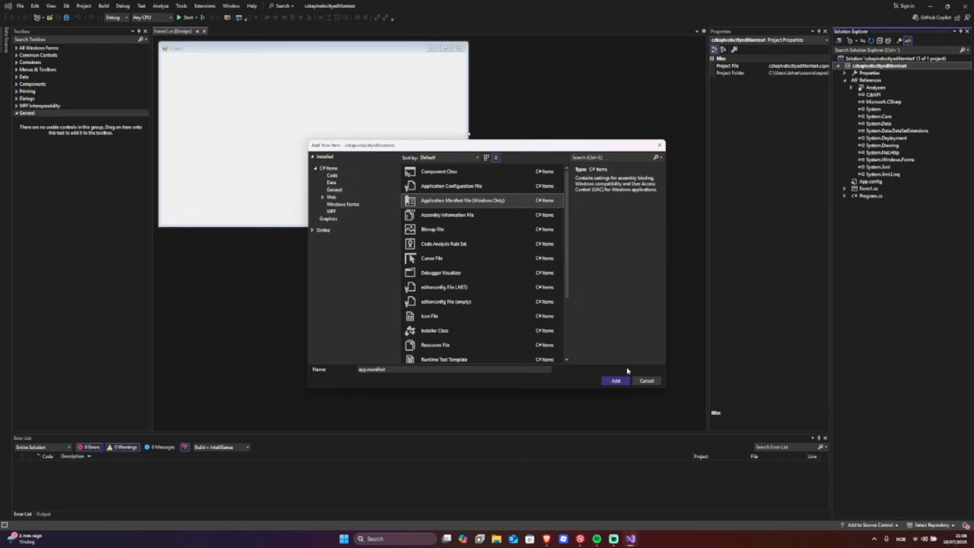
left_click(616, 381)
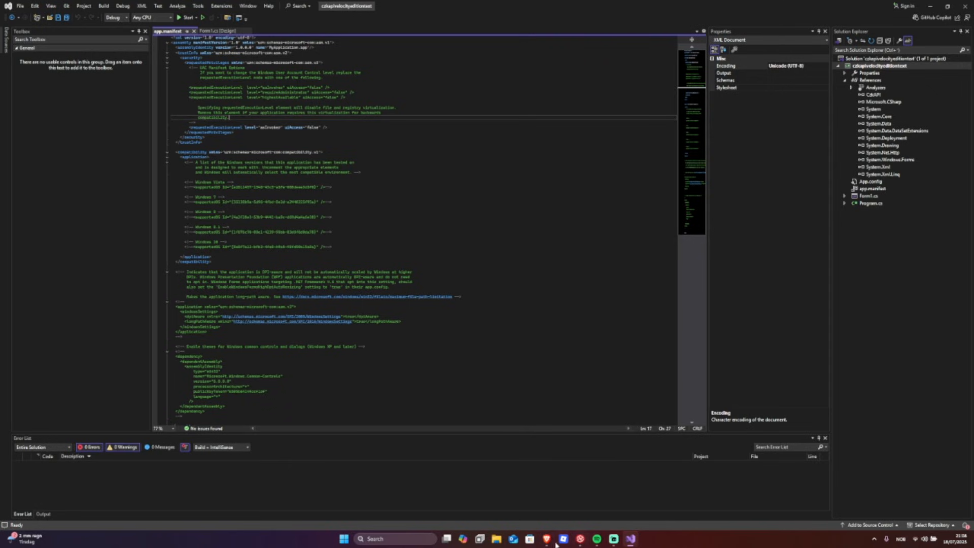
- Replace the manifest's requestedExecutionLevel line with the requireAdministrator version copied from Discord
left_click(546, 539)
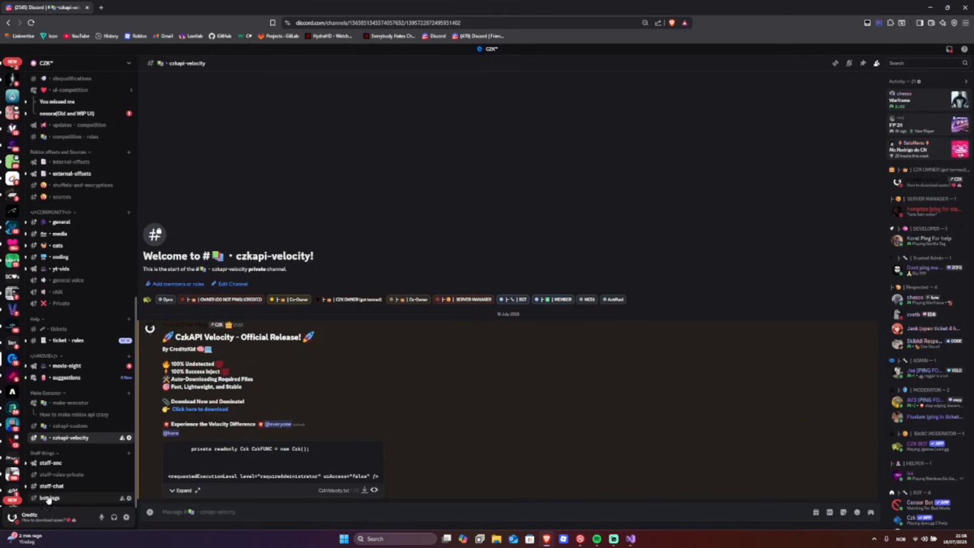
left_click(199, 490)
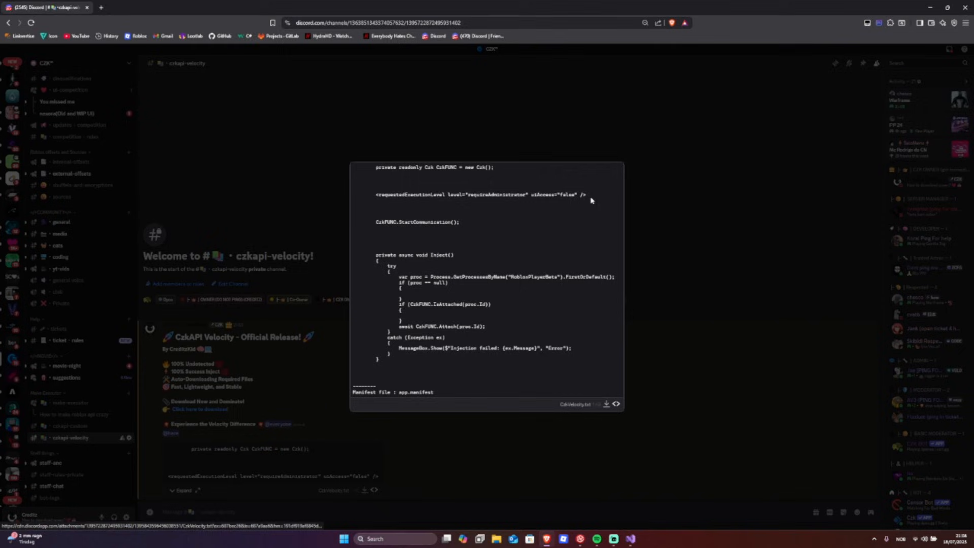
left_click_drag(588, 194, 352, 197)
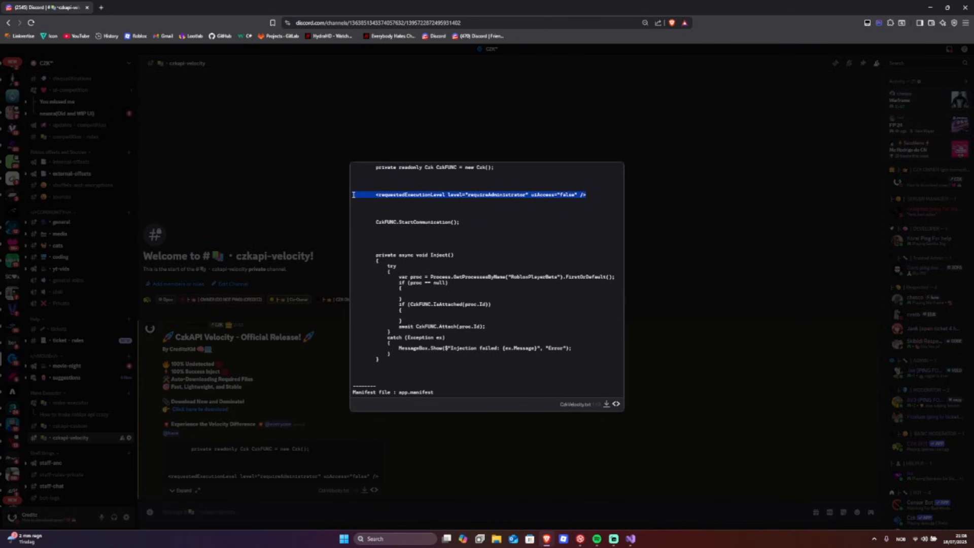
key("ctrl+c")
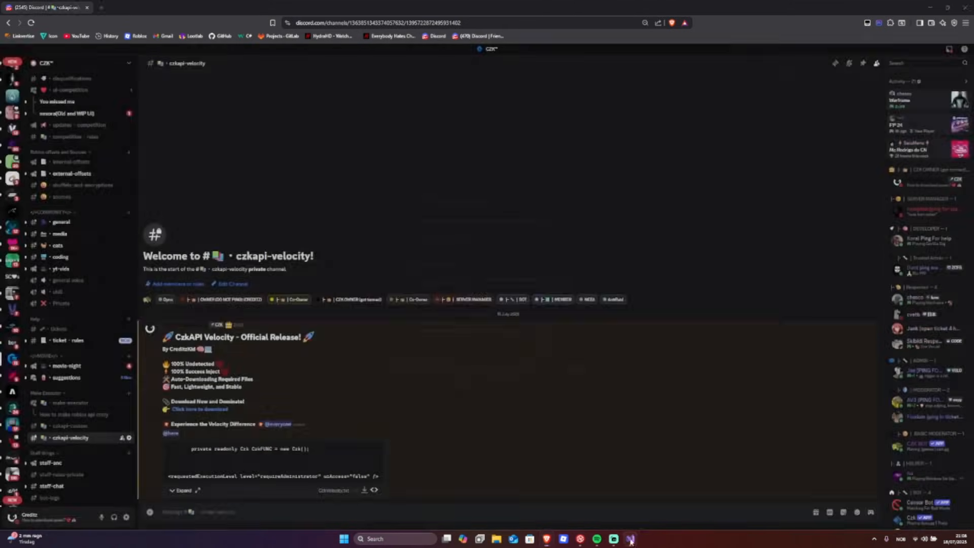
left_click(637, 533)
left_click(330, 129)
left_click_drag(331, 128, 147, 128)
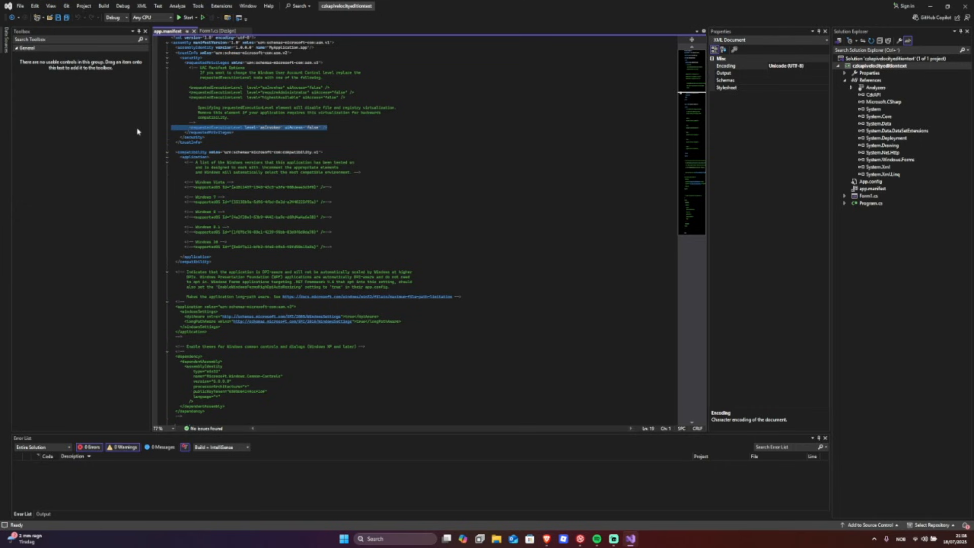
key("ctrl+v")
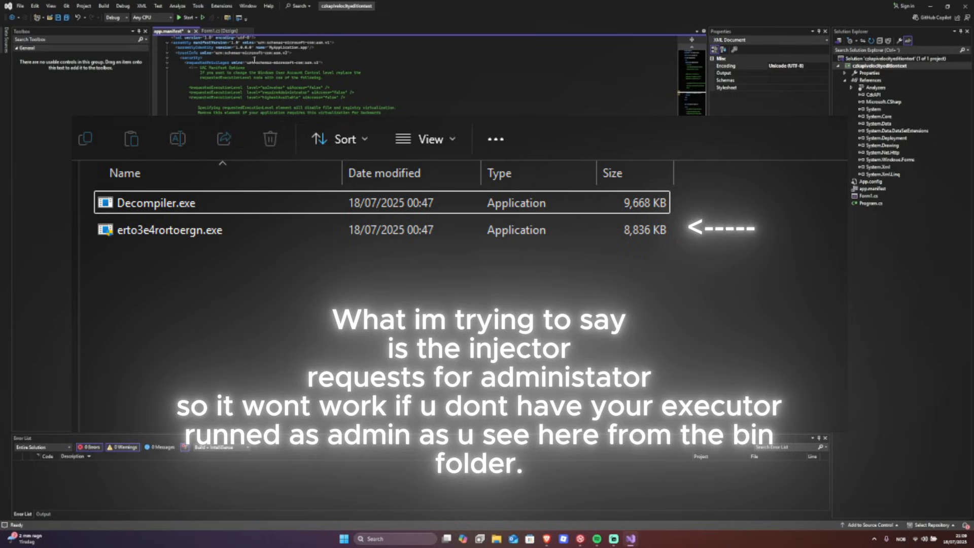
- Switch to the Form1 designer and grab the Czk field declaration line from the Discord snippet
left_click(220, 32)
key("alt+Tab")
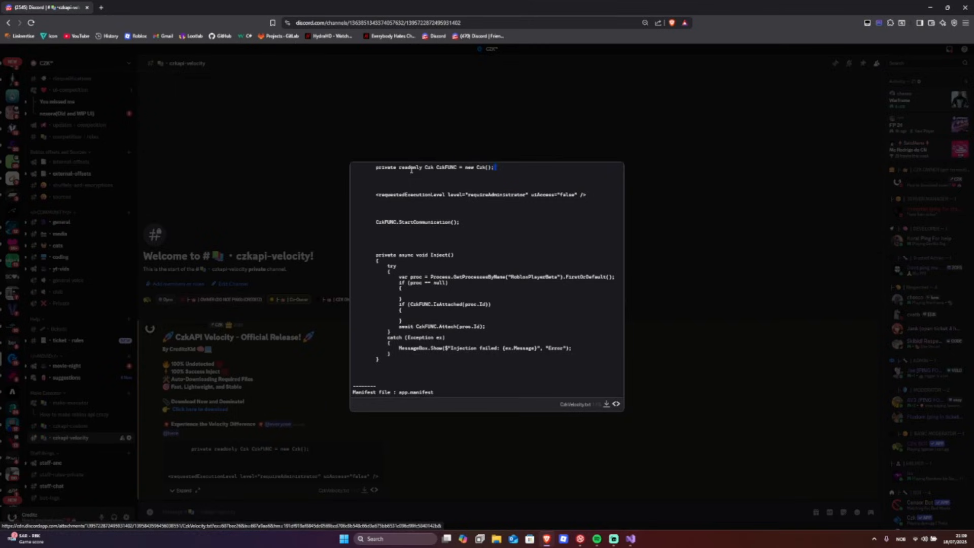
left_click_drag(497, 167, 326, 172)
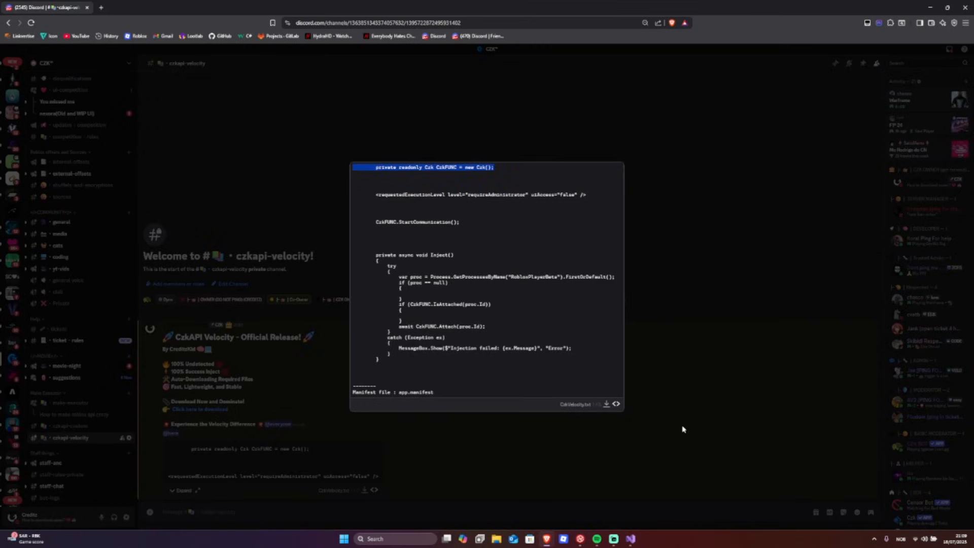
left_click(631, 539)
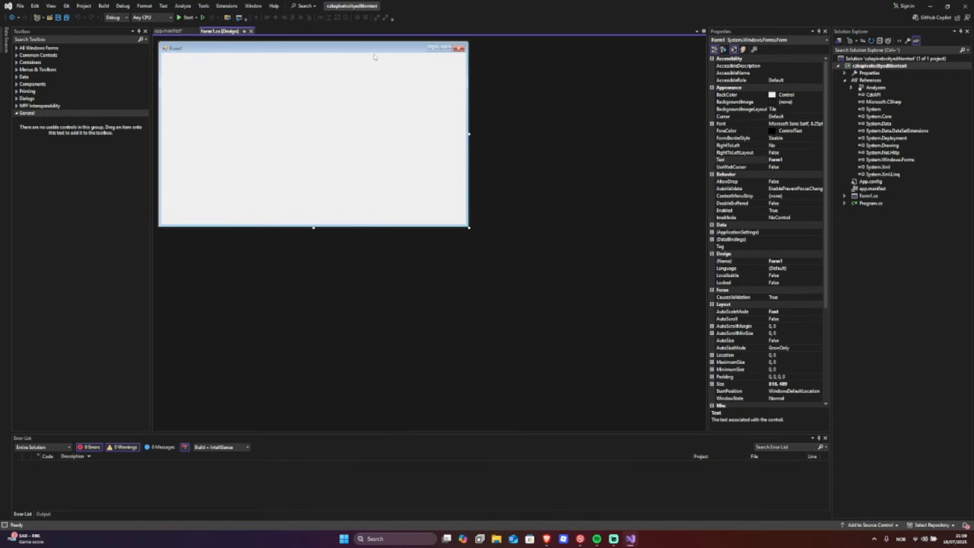
- Create Form1_Load, paste the Czk field declaration into the class and add the CzkAPI using directive
double_click(453, 171)
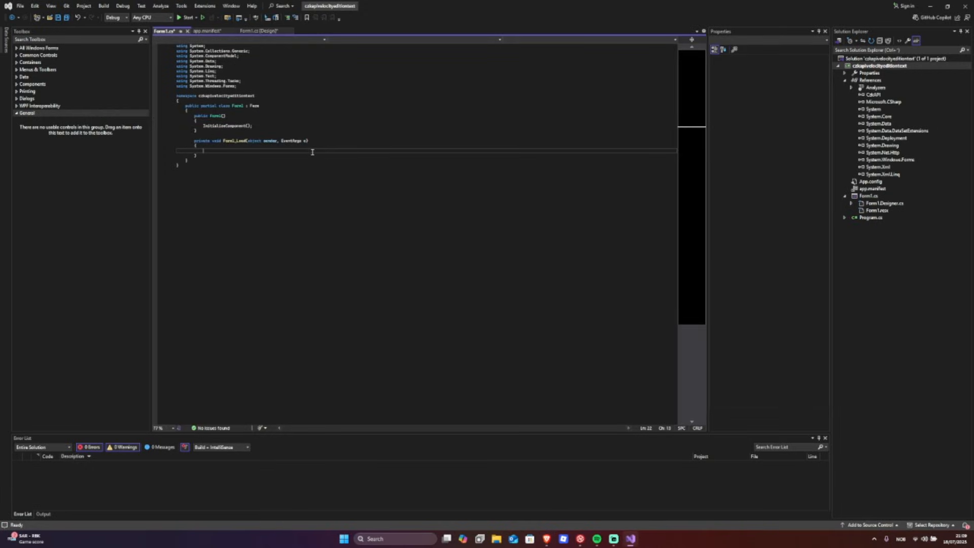
left_click(186, 112)
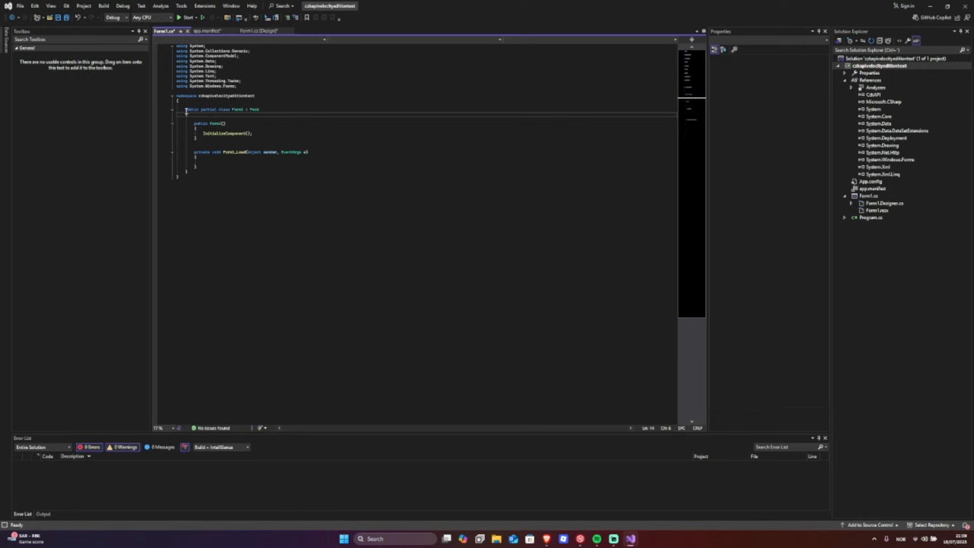
left_click_drag(186, 112, 250, 112)
left_click(206, 122)
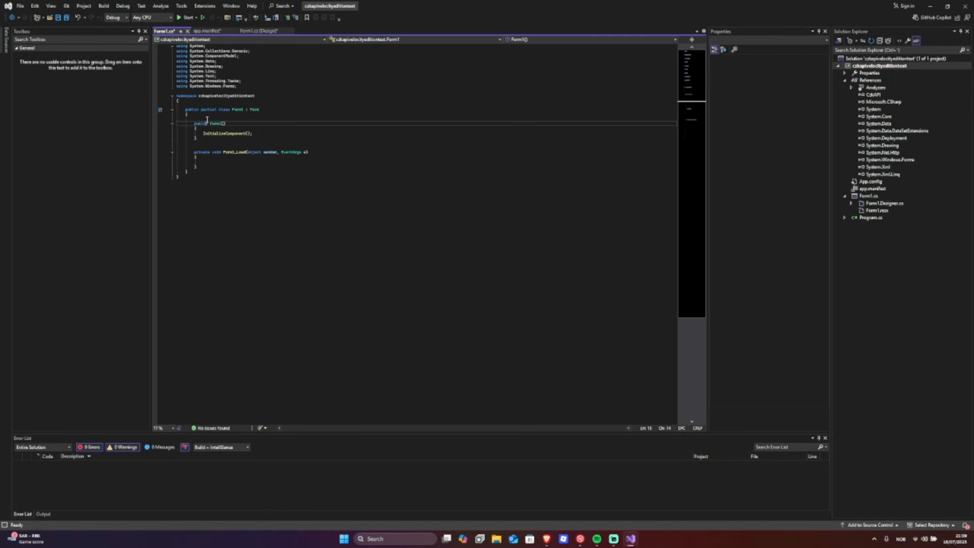
key("ctrl+v")
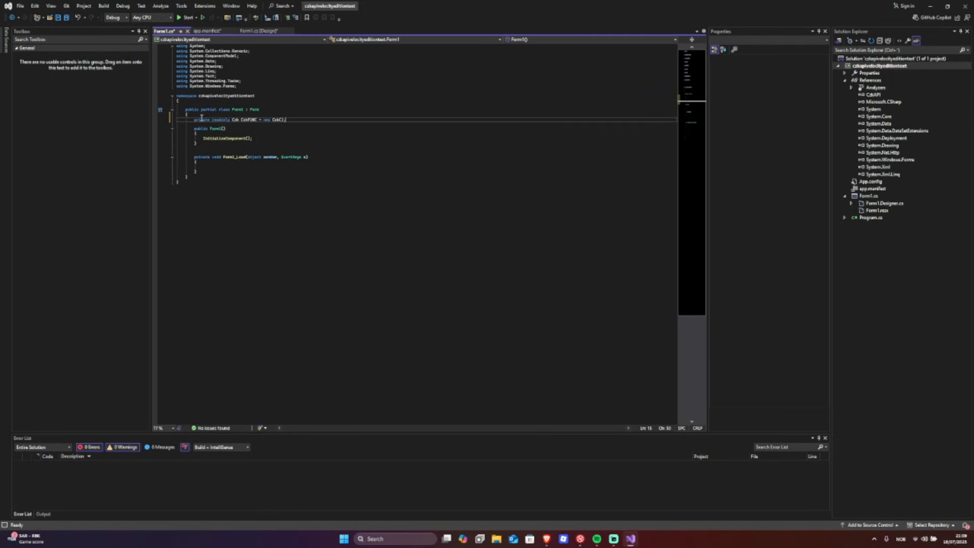
left_click(274, 169)
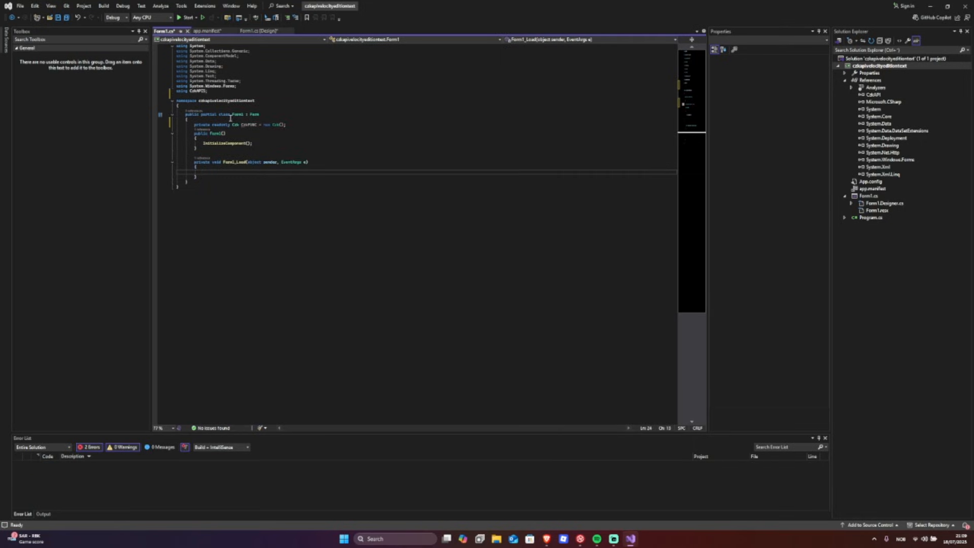
left_click(230, 125)
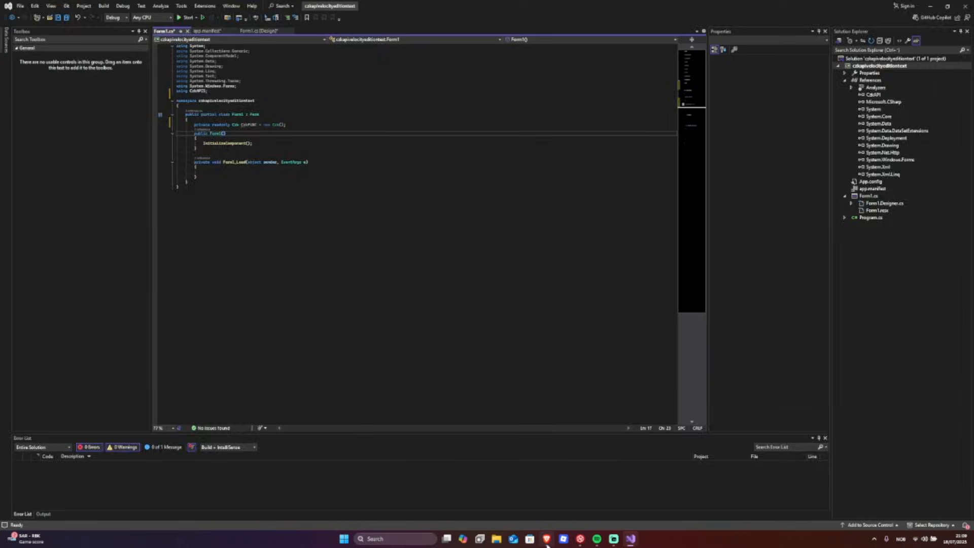
- Paste the CzkFUNC.StartCommunication() call from Discord into the Form1_Load handler
key("alt+Tab")
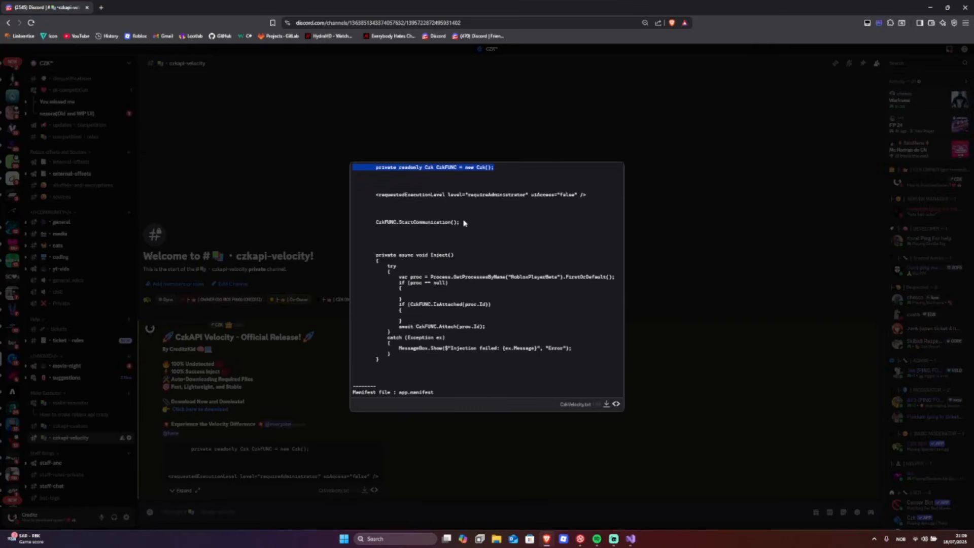
left_click_drag(464, 223, 351, 227)
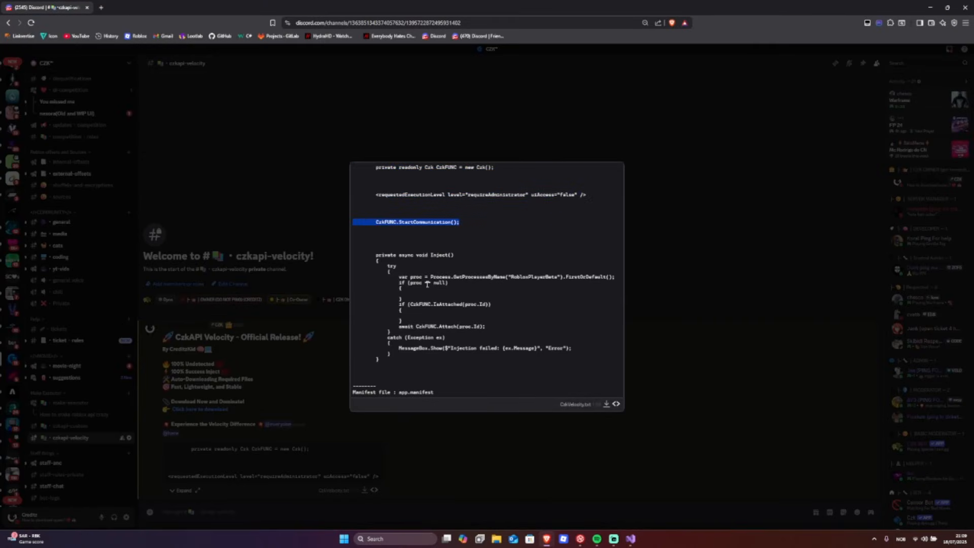
left_click(630, 539)
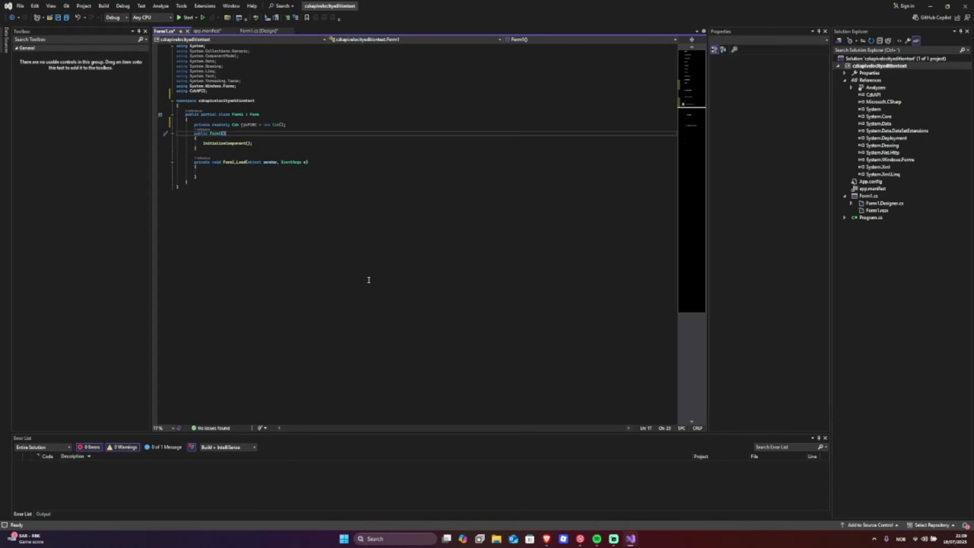
left_click(206, 171)
key("ctrl+v")
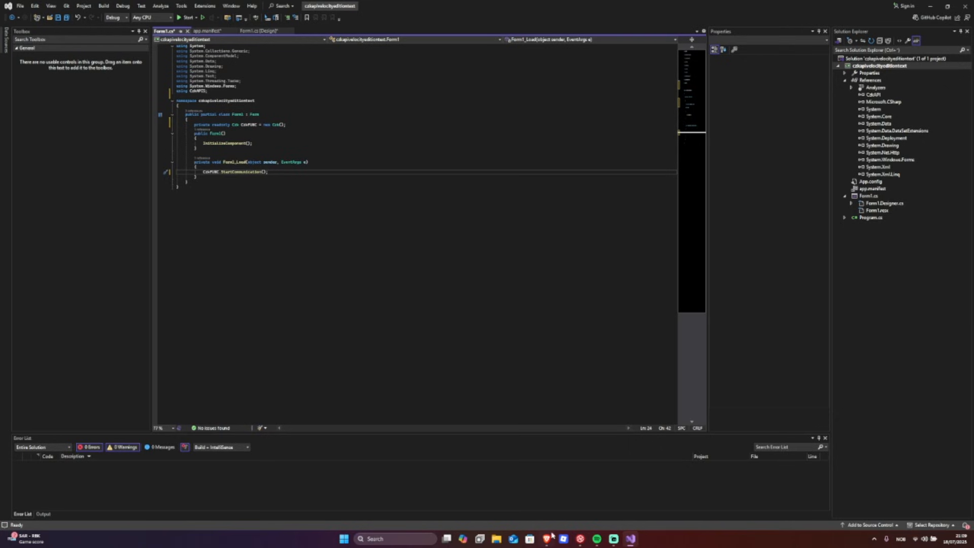
left_click(549, 539)
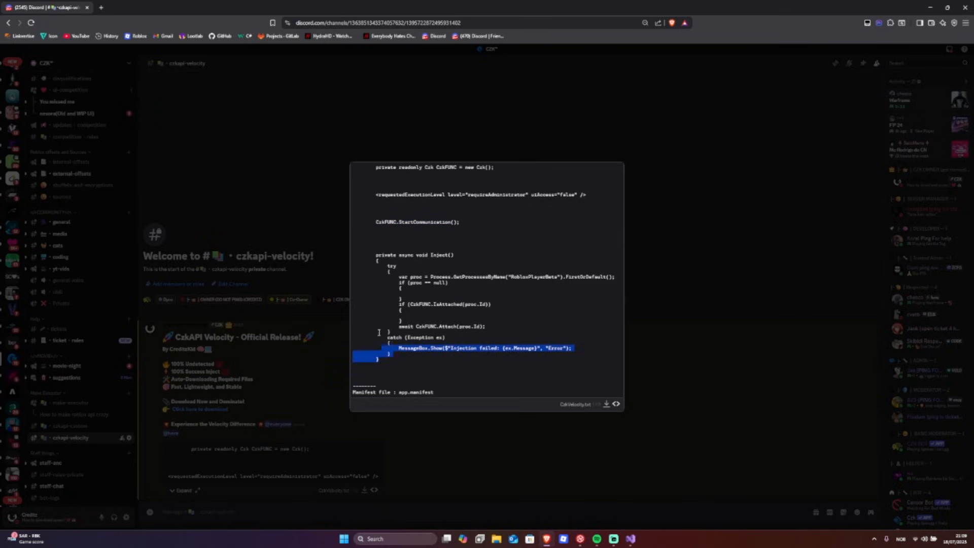
- Paste the async Inject method from the Discord snippet below Form1_Load in Form1.cs
left_click_drag(387, 364, 352, 259)
key("ctrl+c")
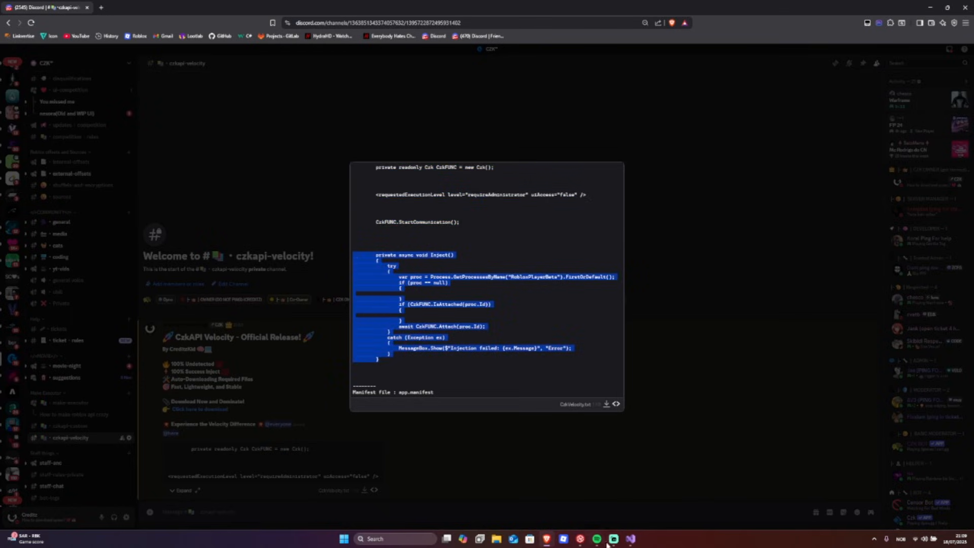
left_click(631, 539)
left_click(207, 180)
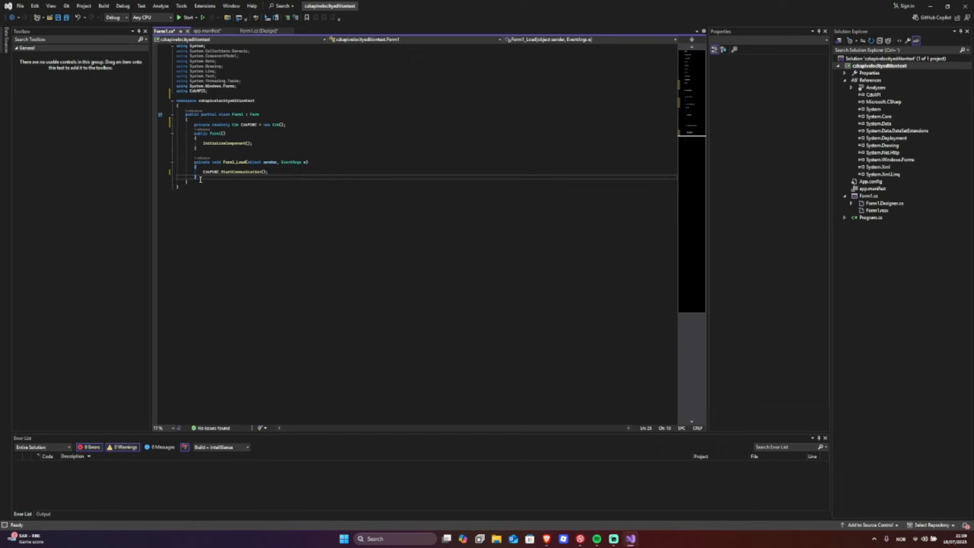
key("Return")
key("Return")
key("ctrl+v")
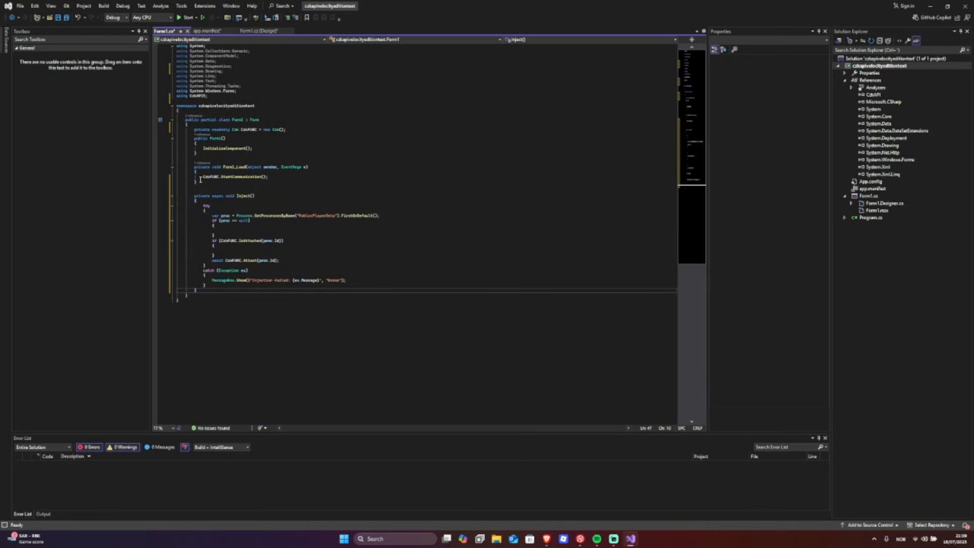
left_click(204, 189)
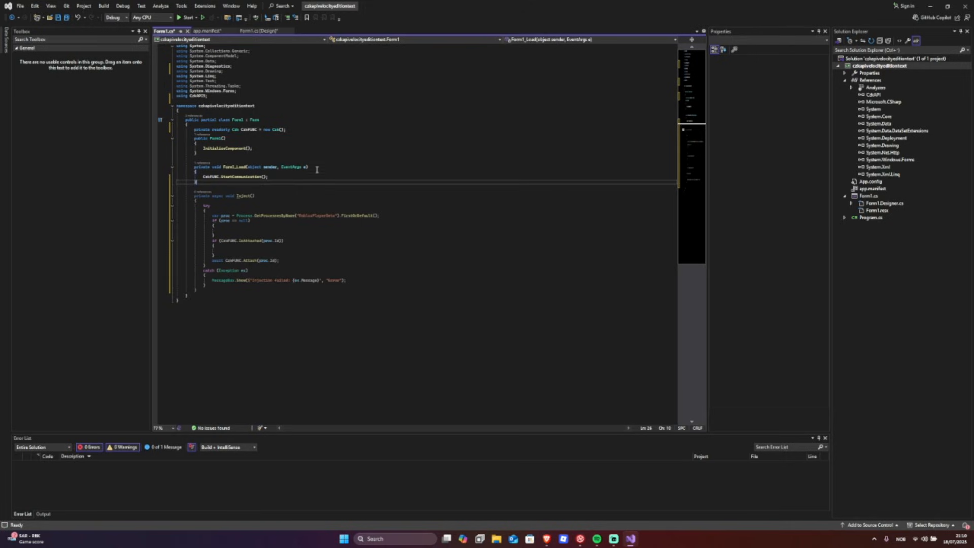
left_click(196, 76)
- Place a button and a rich text box across the upper area of Form1
left_click(259, 32)
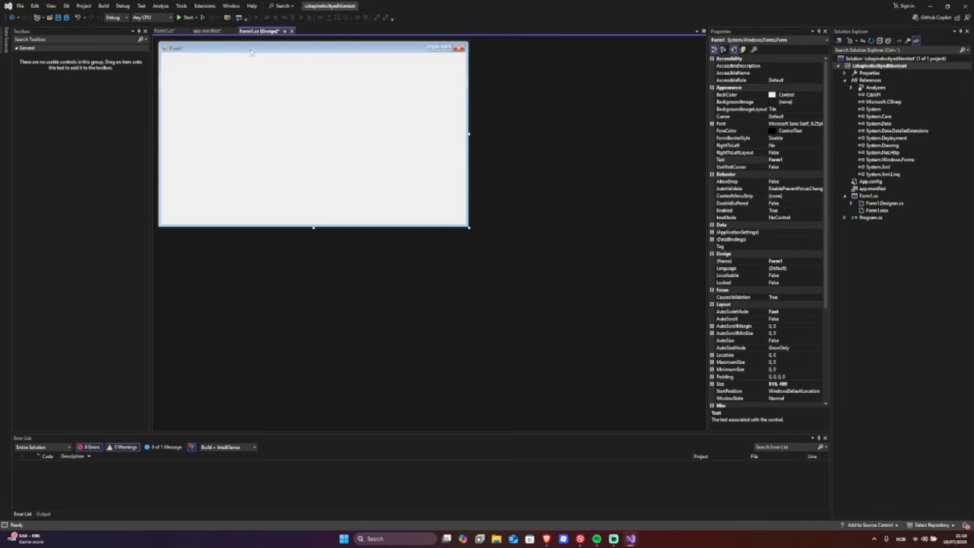
left_click(40, 48)
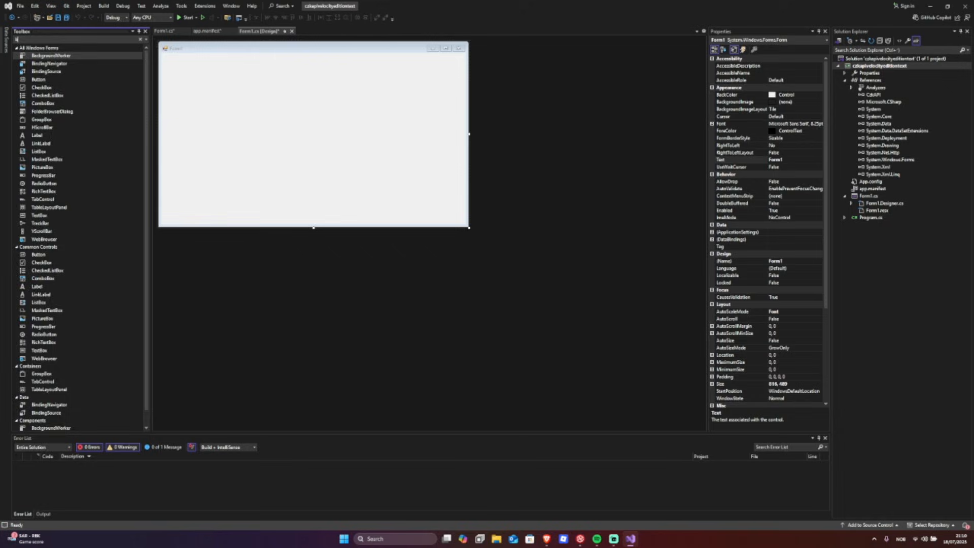
type("ut")
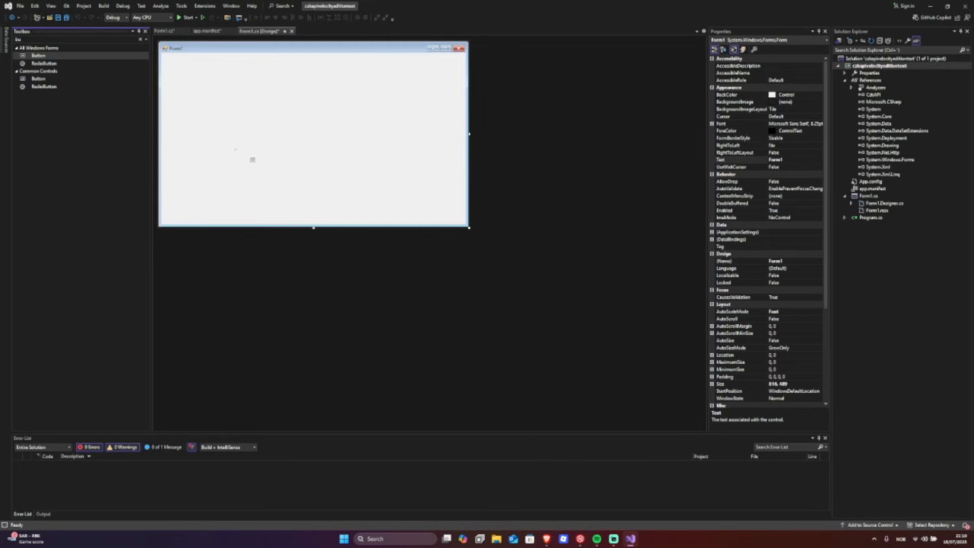
mouse_move(50, 56)
left_mouse_down()
mouse_move(449, 215)
mouse_move(394, 192)
mouse_move(208, 206)
left_mouse_up()
left_click(76, 40)
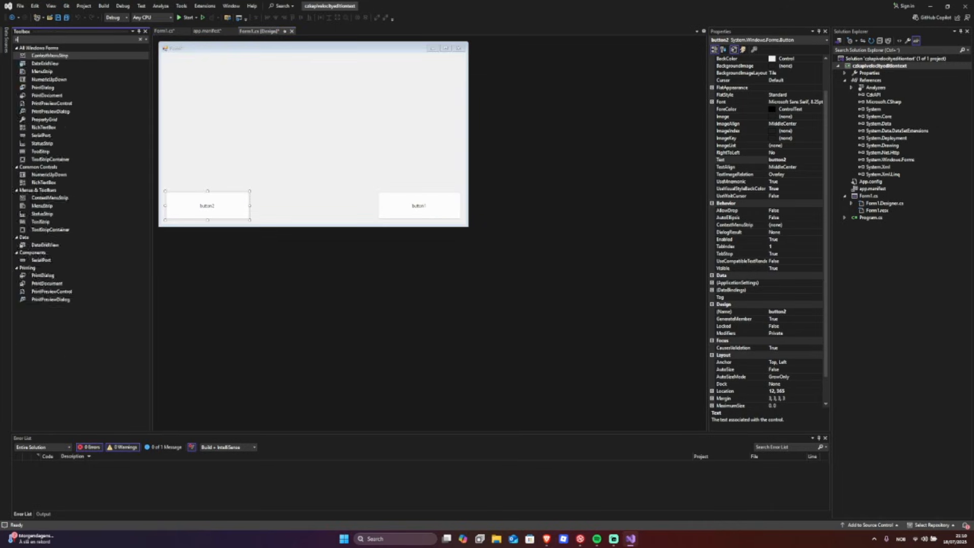
type("rich")
mouse_move(54, 56)
left_mouse_down()
mouse_move(176, 61)
mouse_move(460, 190)
left_mouse_up()
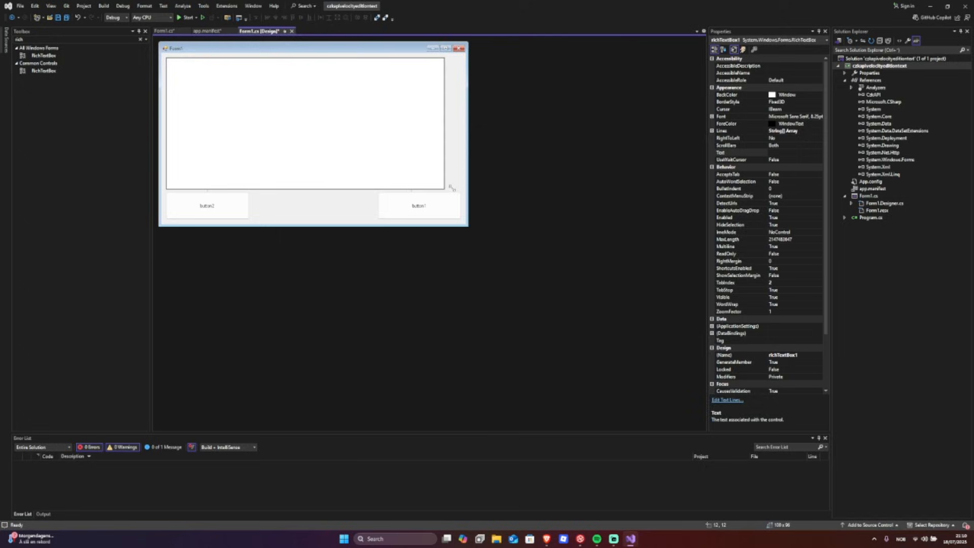
- Caption the two buttons Execute and Attach via their Text property
left_click(418, 205)
scroll(759, 309, "down", 3)
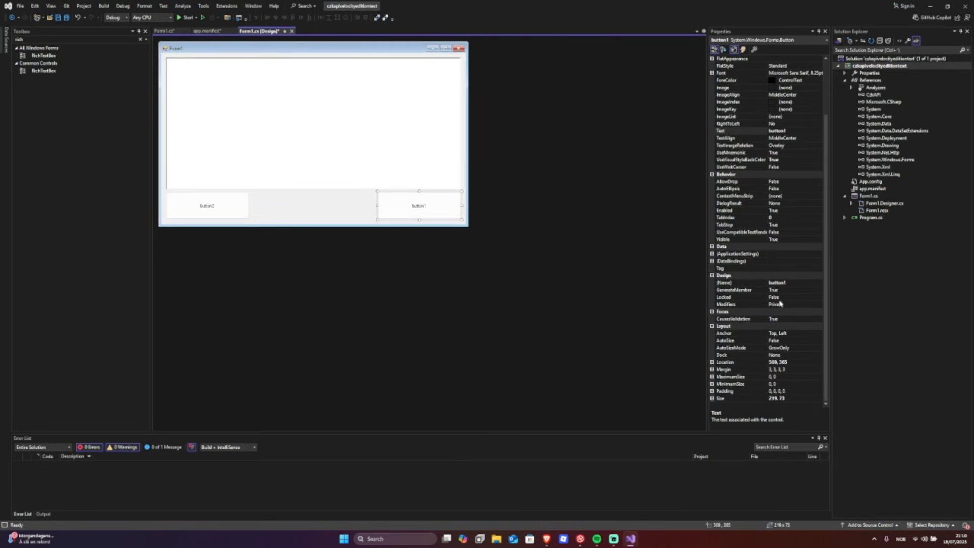
double_click(778, 132)
type("Attach")
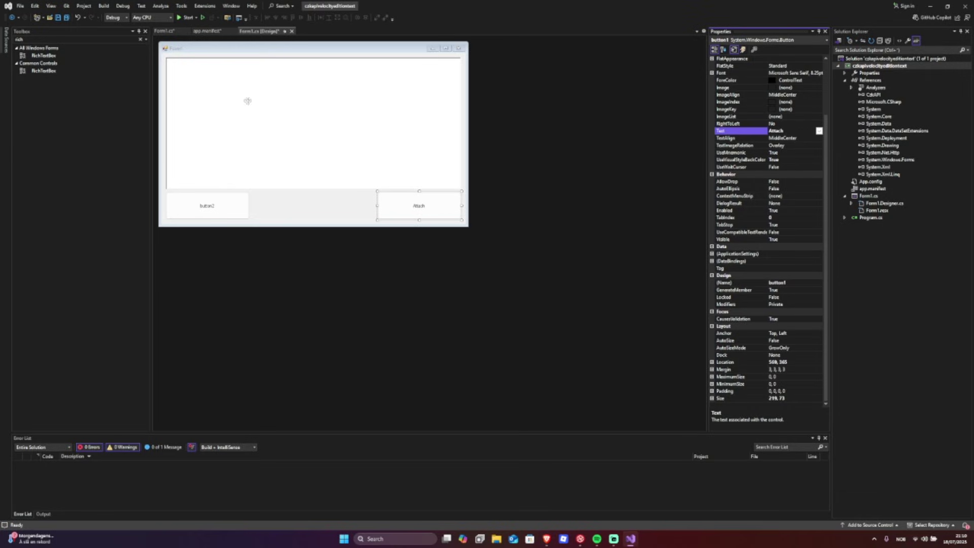
left_click(236, 210)
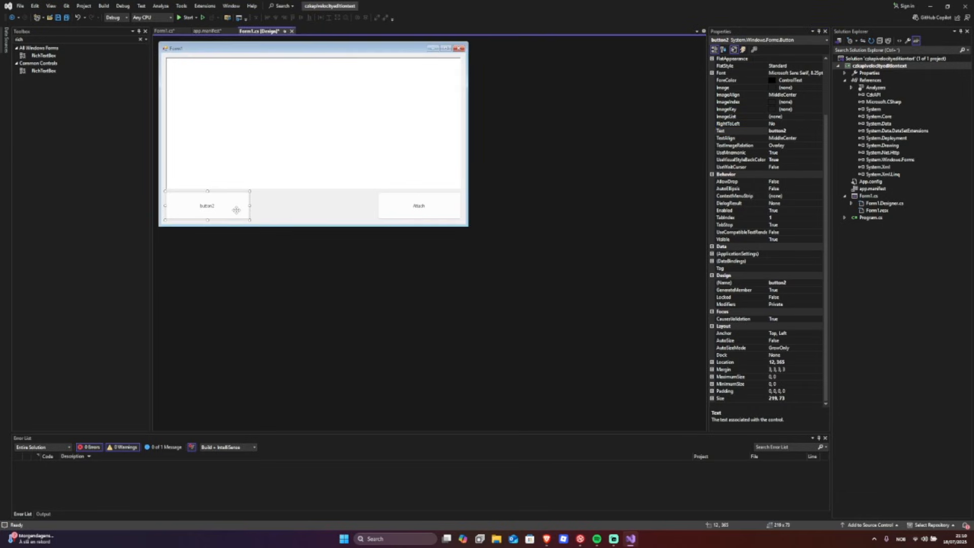
double_click(778, 130)
type("Execute")
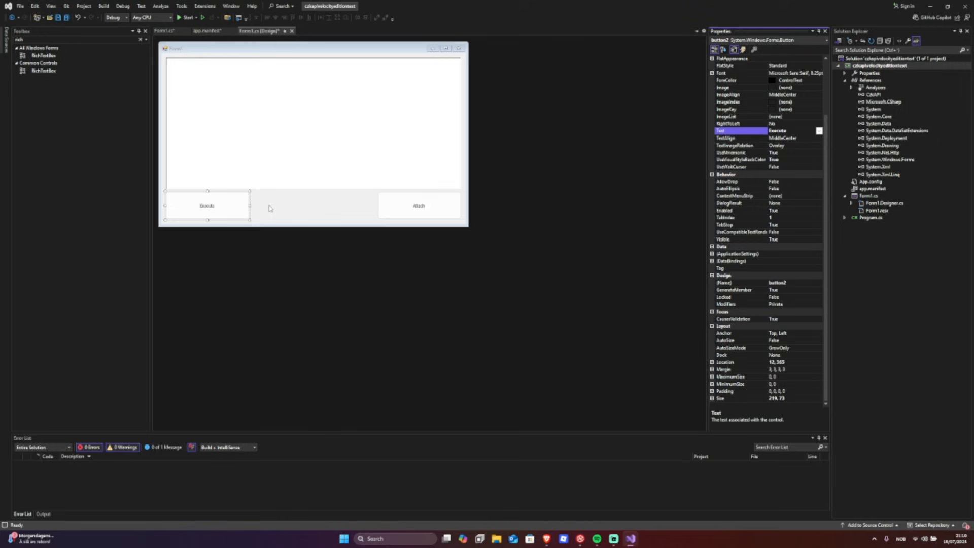
- Duplicate the Execute button as a smaller Clear button positioned between Execute and Attach
key("ctrl+v")
mouse_move(312, 141)
left_mouse_down()
mouse_move(291, 217)
mouse_move(290, 205)
left_mouse_up()
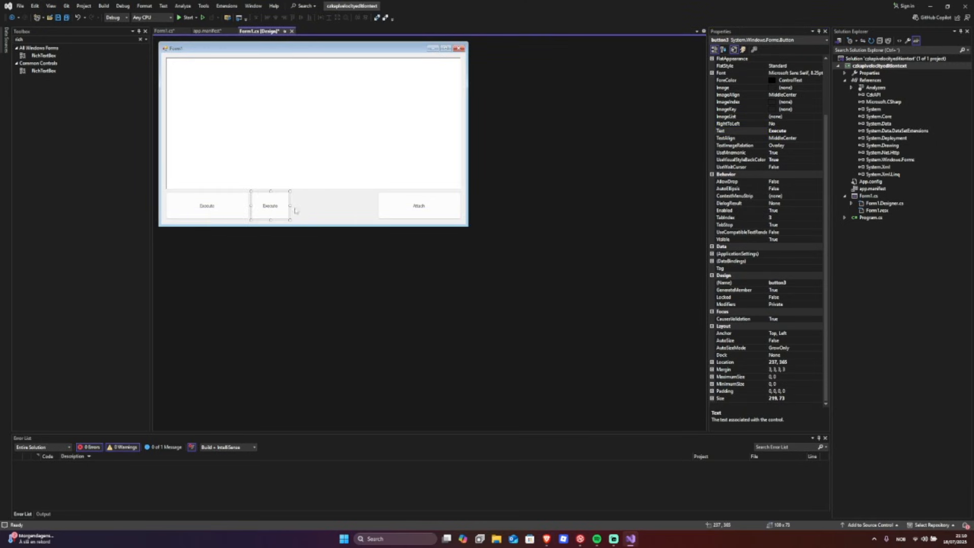
double_click(779, 131)
type("Clear")
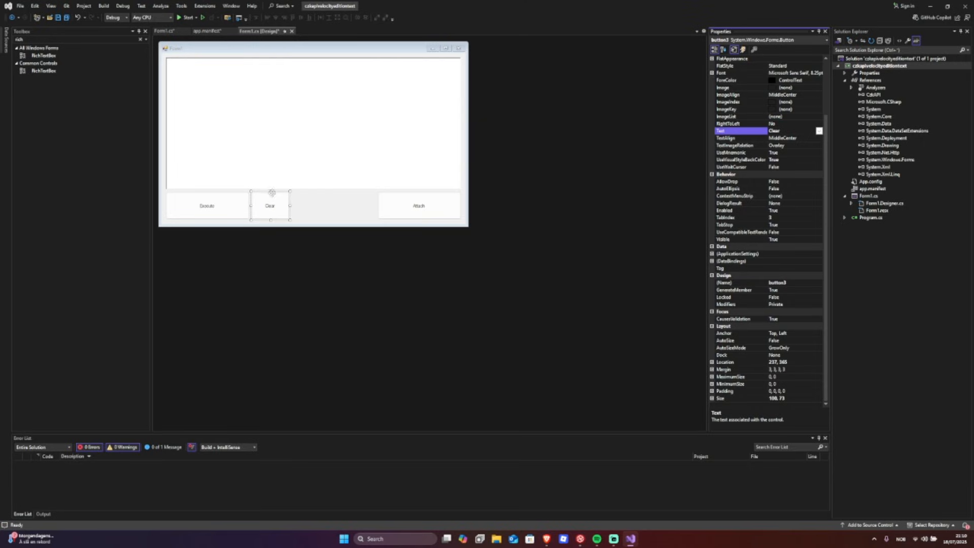
left_click_drag(271, 190, 271, 206)
left_click(126, 139)
left_click(297, 119)
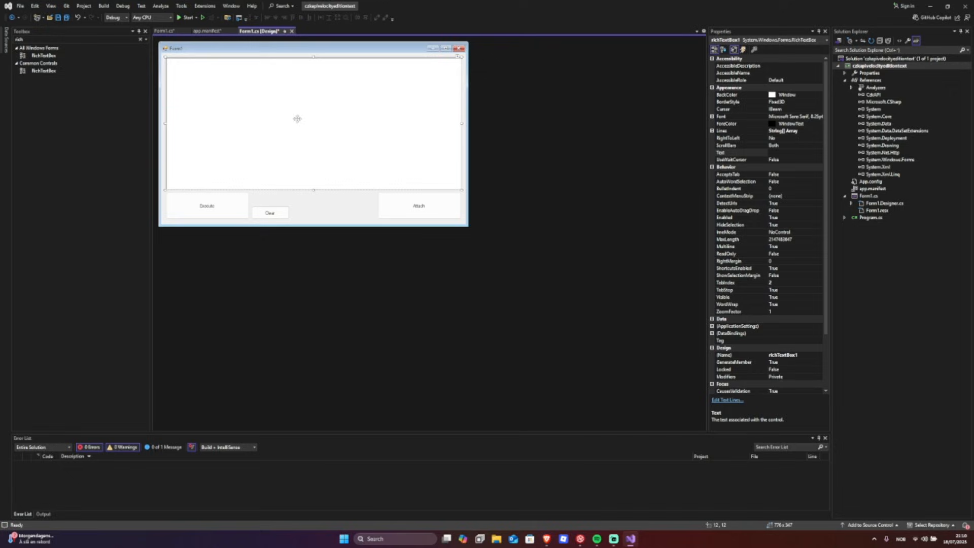
- Wire the Attach button to Inject() and the Clear button to richTextBox1.Clear(), then select Execute
double_click(411, 208)
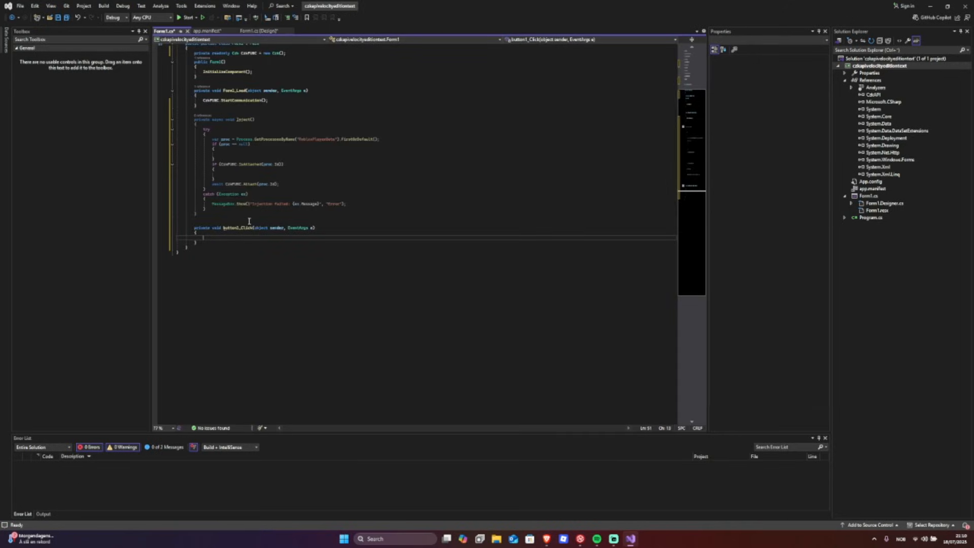
type("awIn")
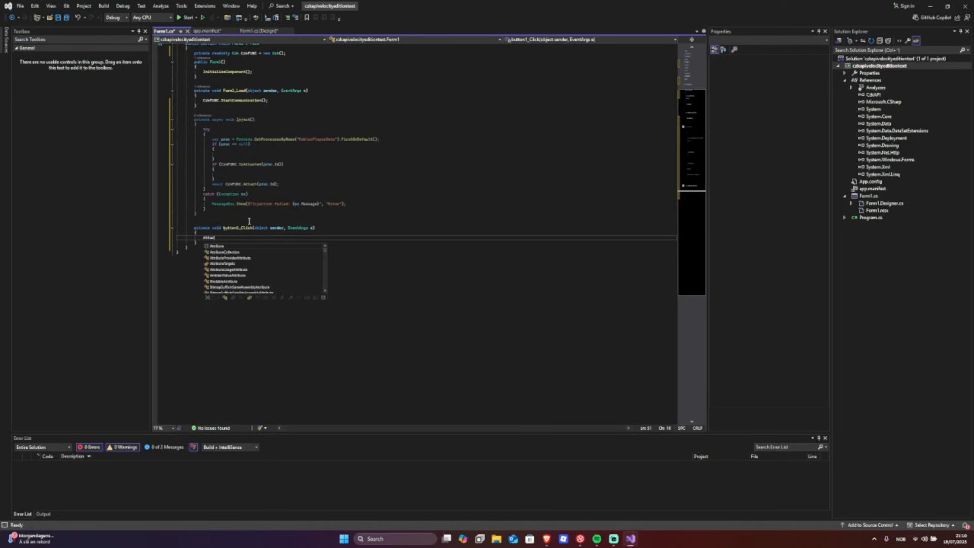
type("ject();")
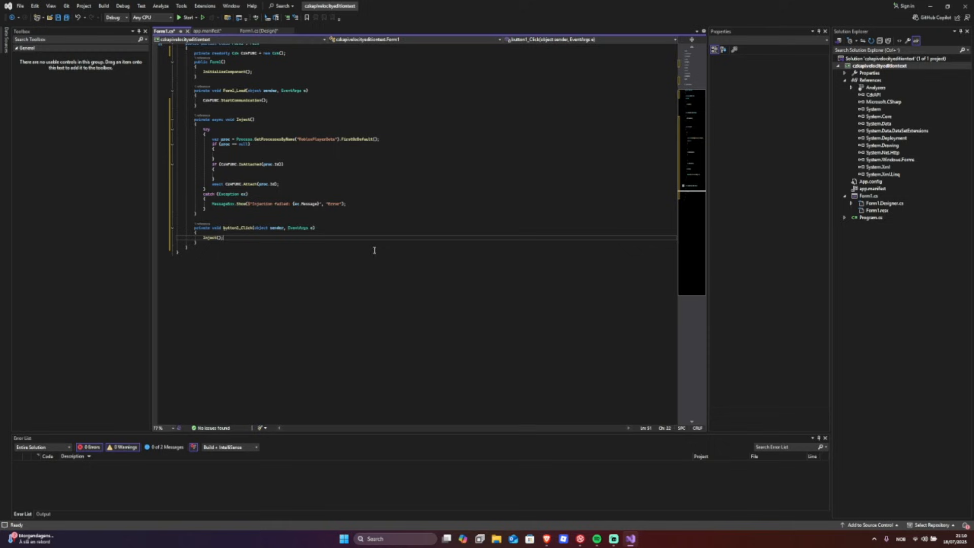
left_click(259, 30)
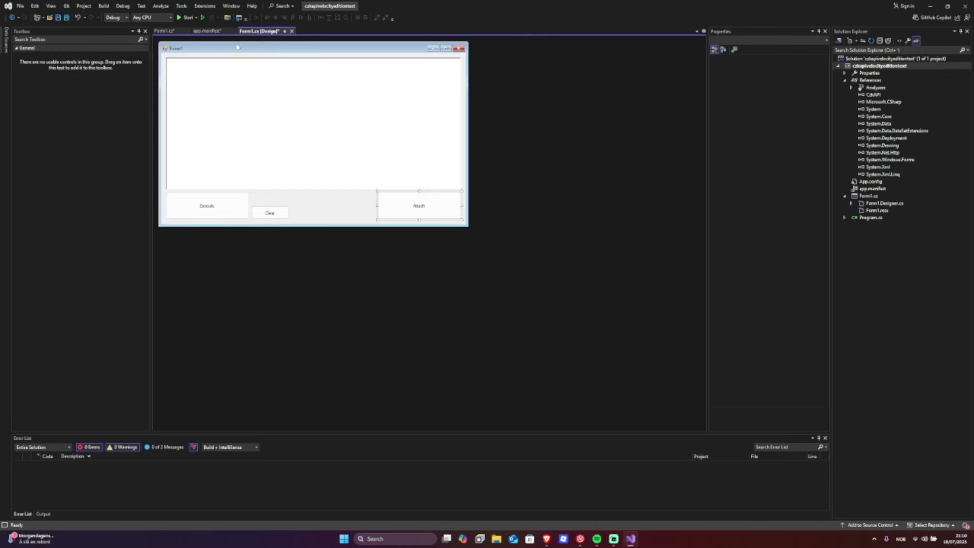
double_click(270, 214)
type("Mess")
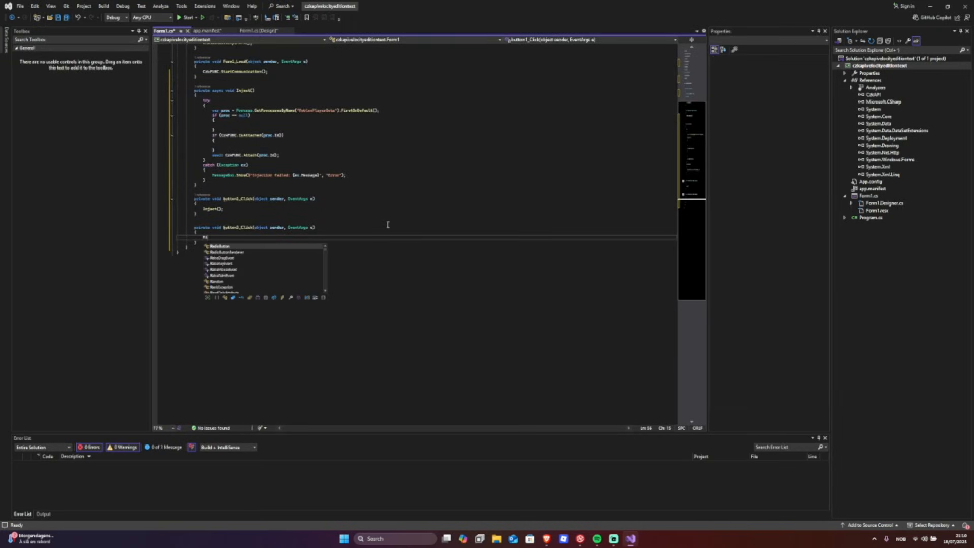
key("Tab")
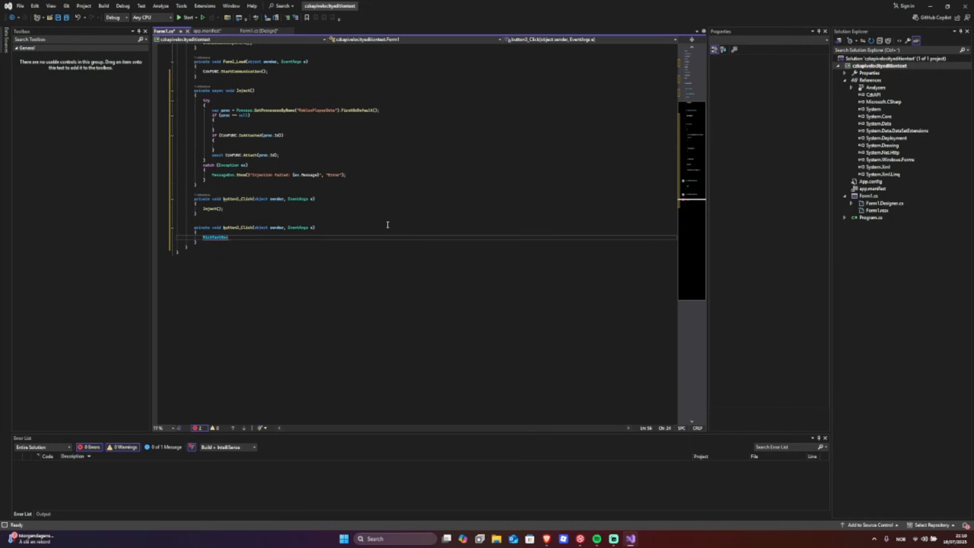
type("ich")
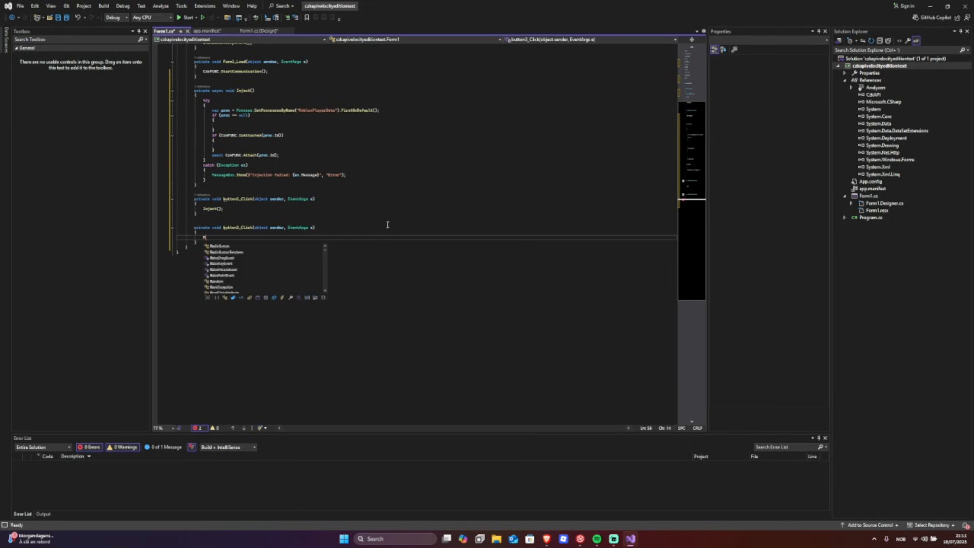
type("text")
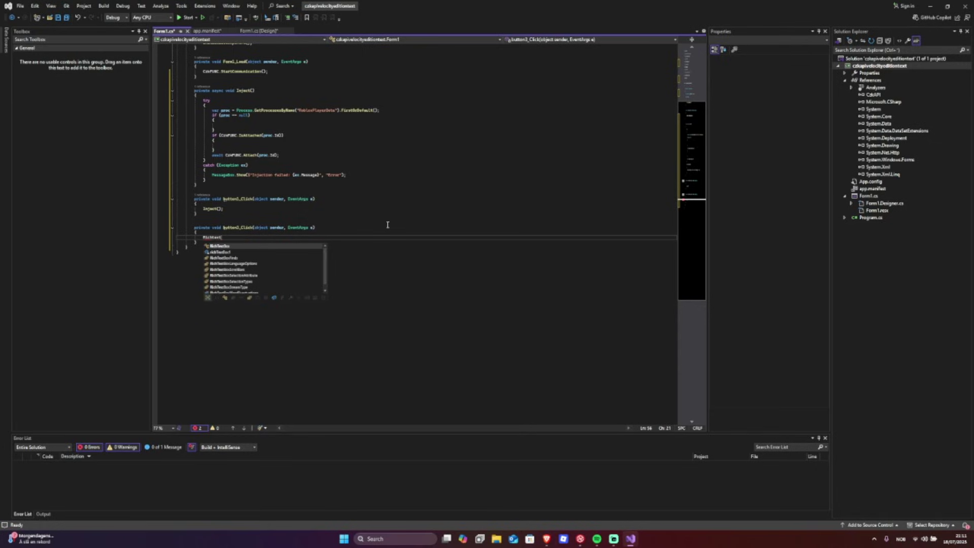
key("Down")
key("Tab")
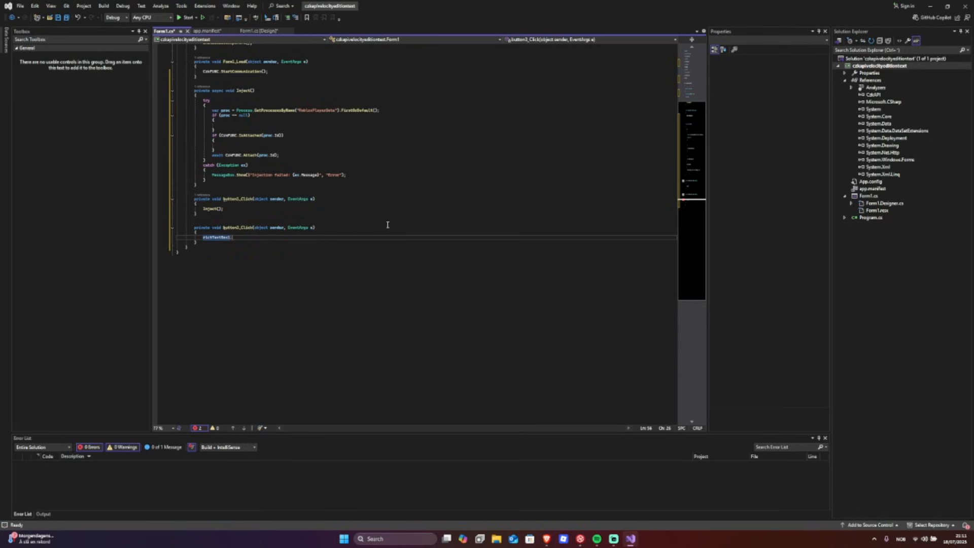
type(".clea")
key("Tab")
type("();")
left_click(258, 30)
left_click(207, 205)
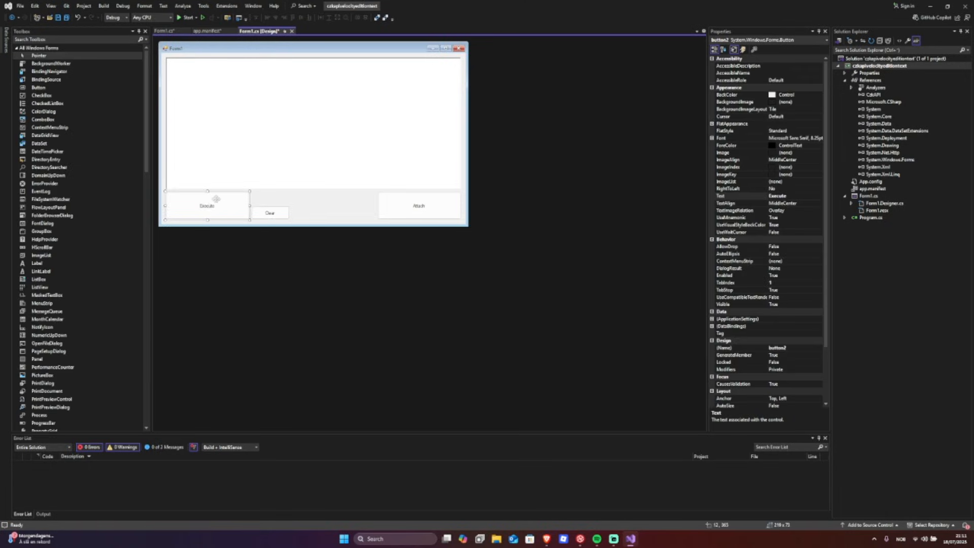
- Make the Execute handler pass richTextBox1.Text to the CzkFUNC API object
double_click(208, 205)
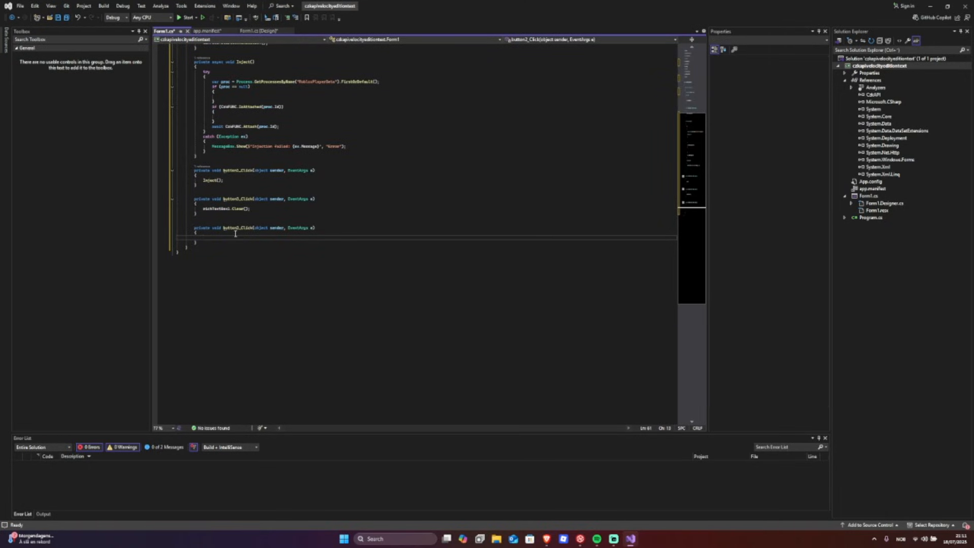
type("Ezs")
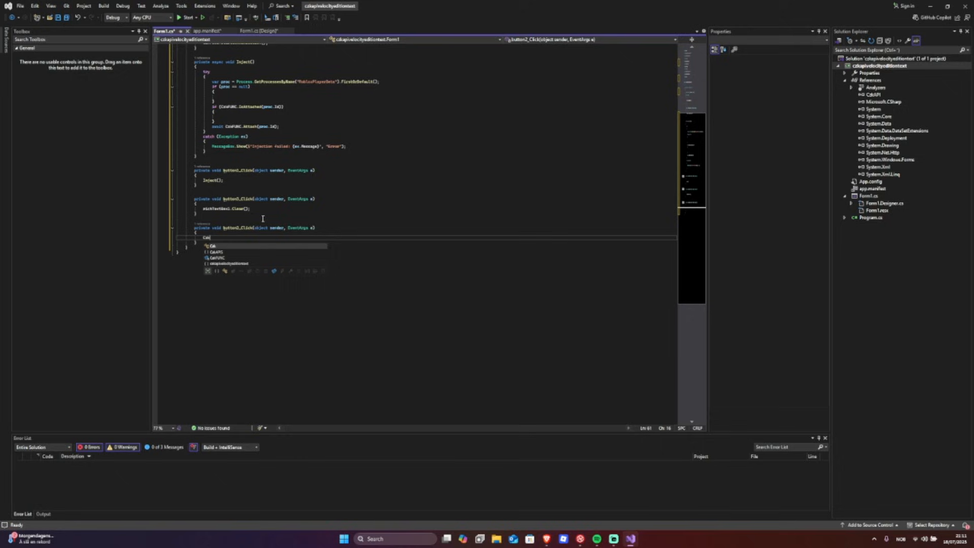
key("Tab")
type(".")
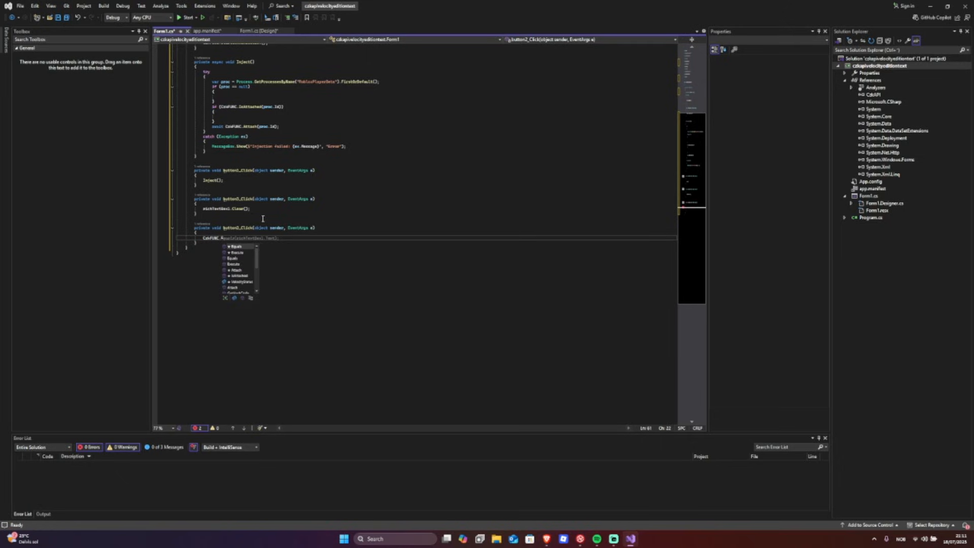
key("Tab")
type("(richTextBox1.")
key("Tab")
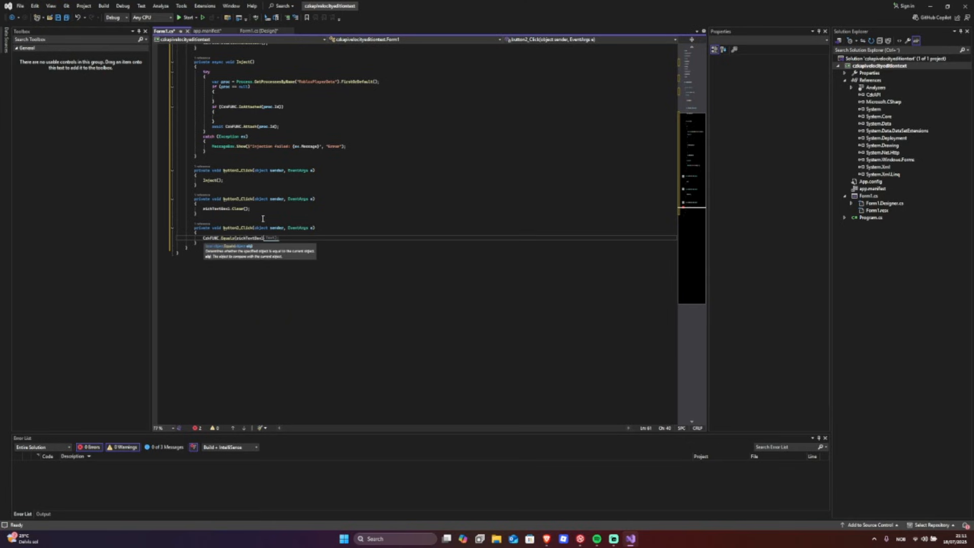
type(".Text")
key("Tab")
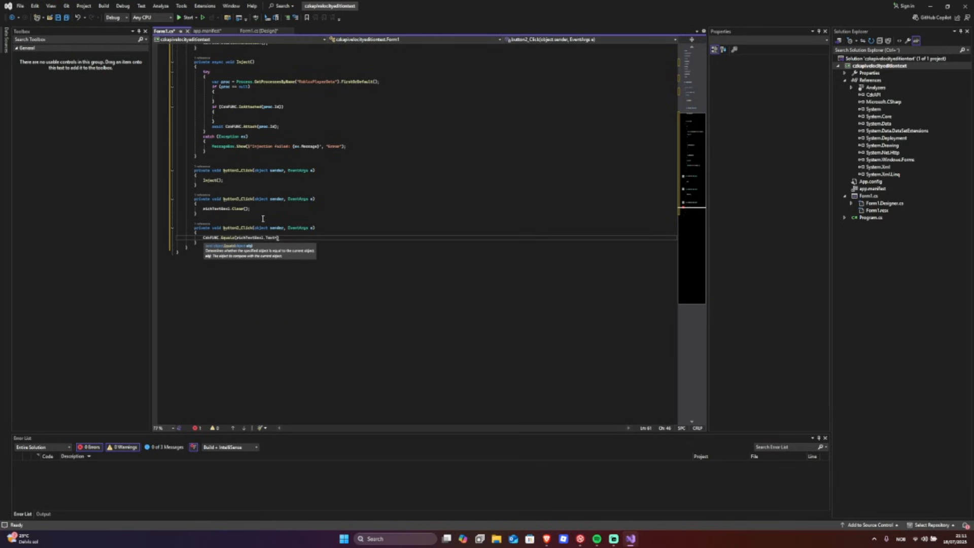
type(");")
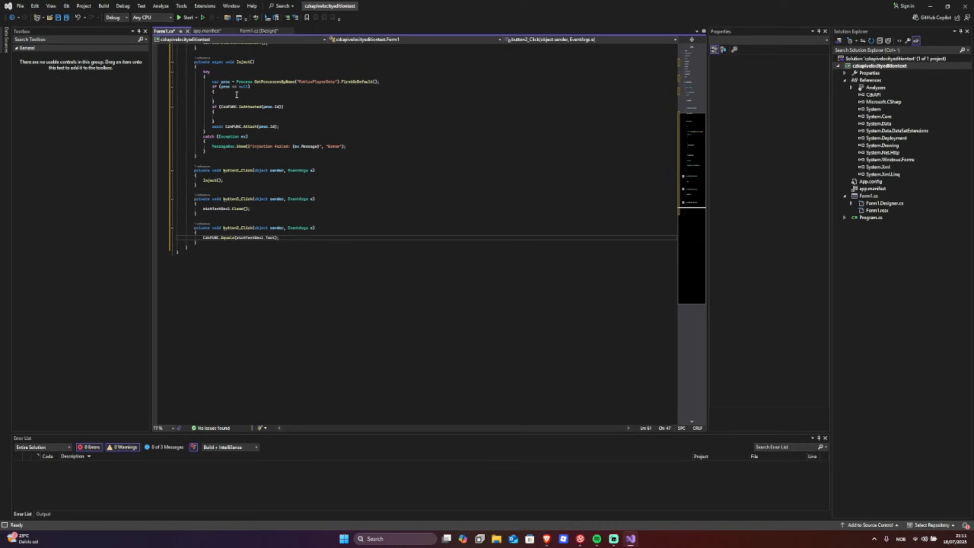
left_click(259, 30)
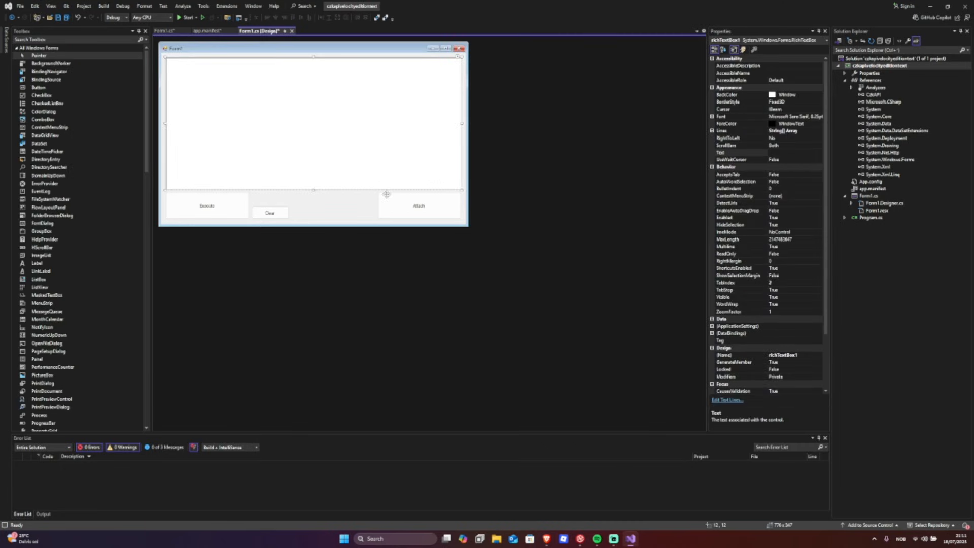
left_click(363, 210)
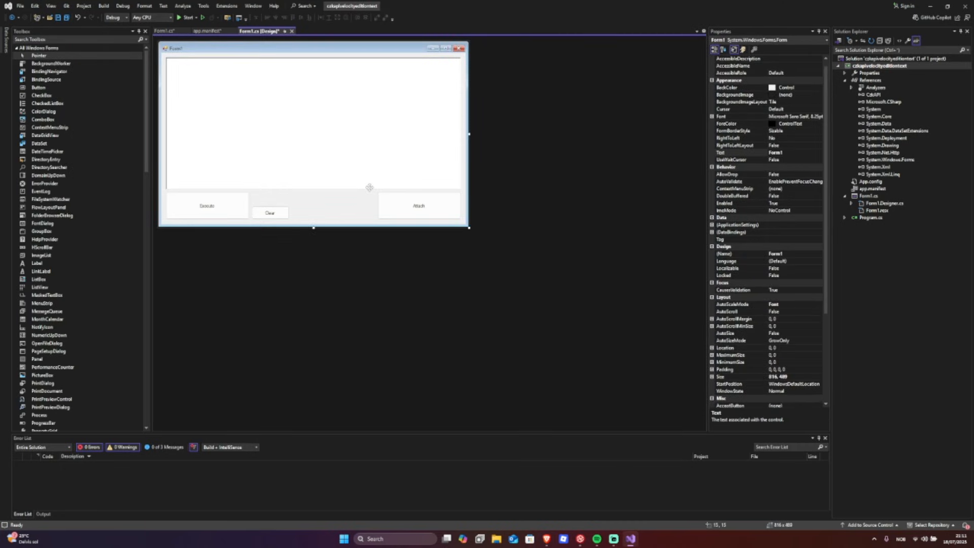
- Start the project and restart Visual Studio under administrator credentials when prompted
left_click(189, 18)
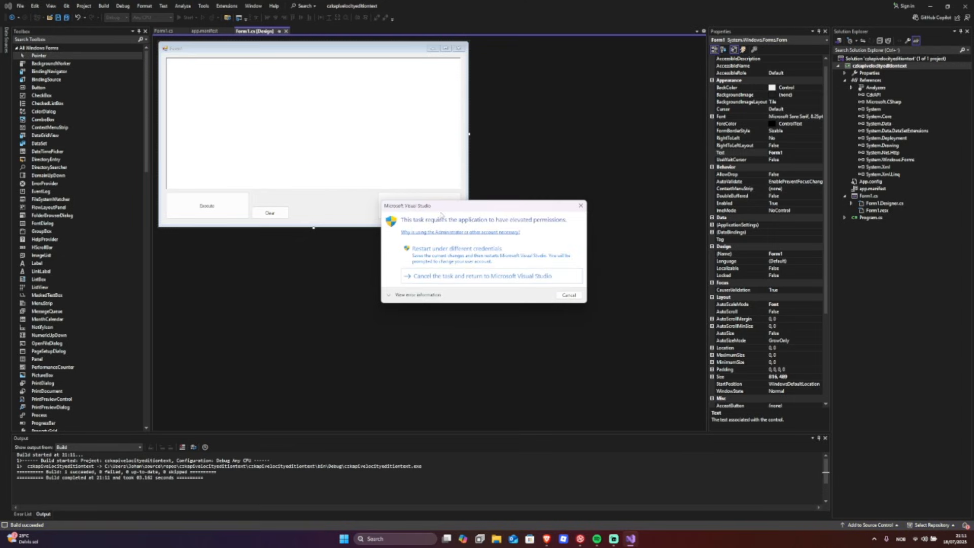
left_click(434, 252)
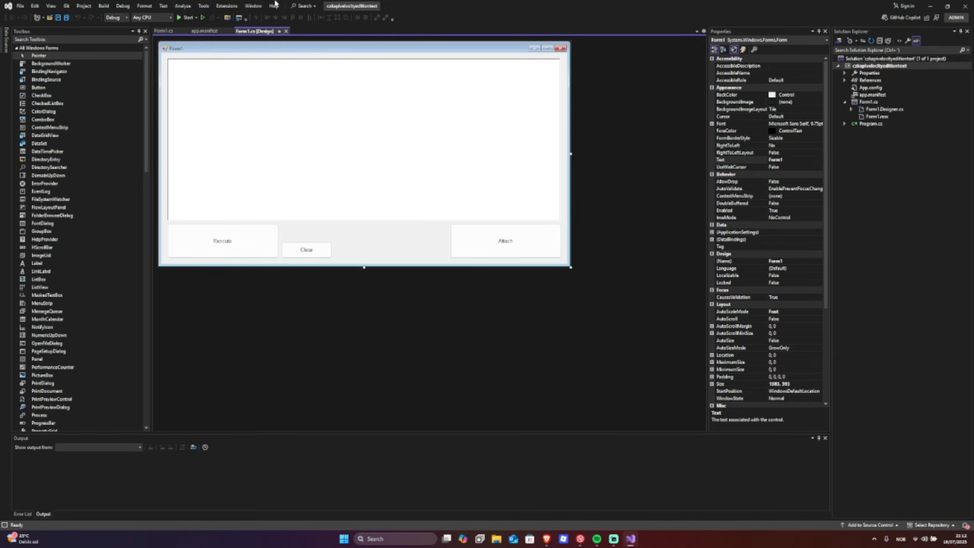
- Start the executor as administrator and move its Form1 window to the right of the screen
left_click(186, 17)
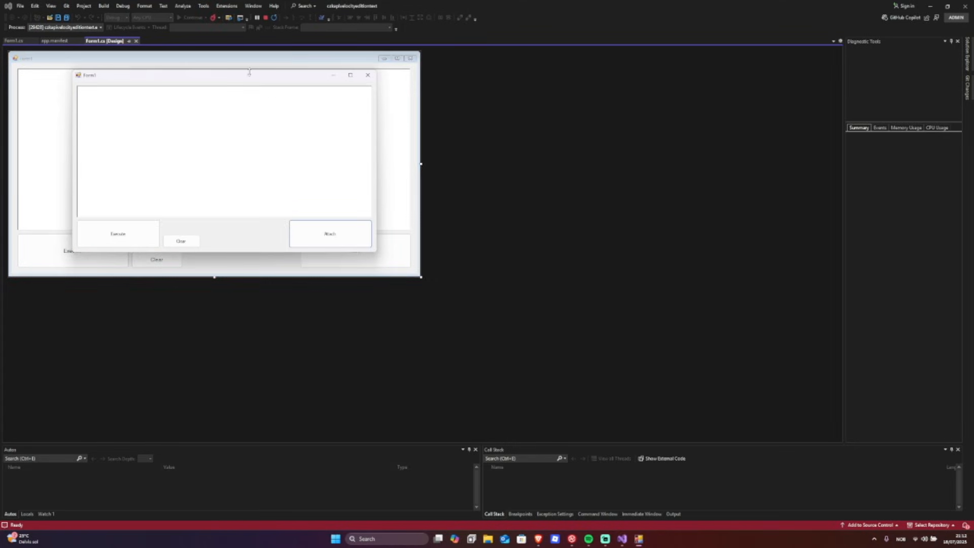
mouse_move(198, 73)
left_mouse_down()
mouse_move(556, 154)
mouse_move(539, 149)
left_mouse_up()
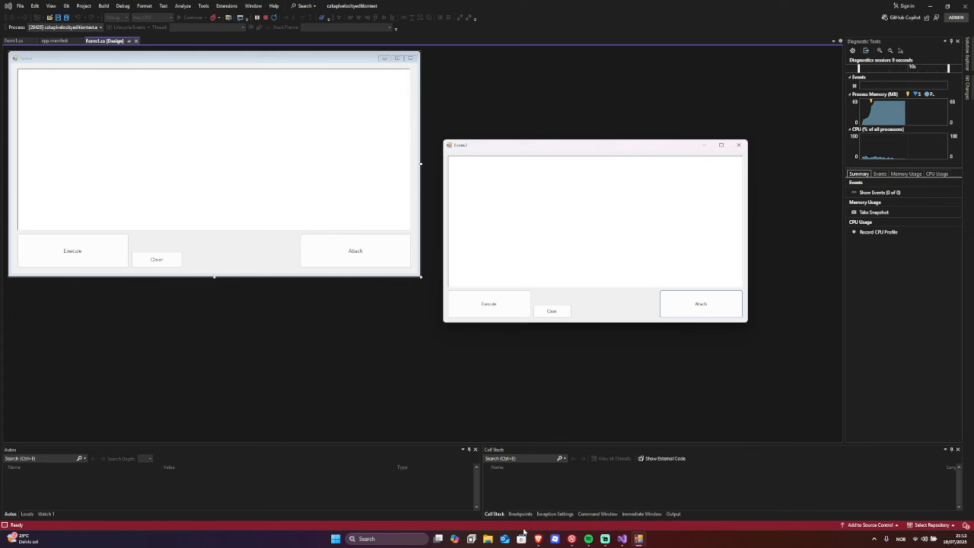
- Bring Roblox forward, attach the executor to the game, then leave only the game visible
left_click(555, 540)
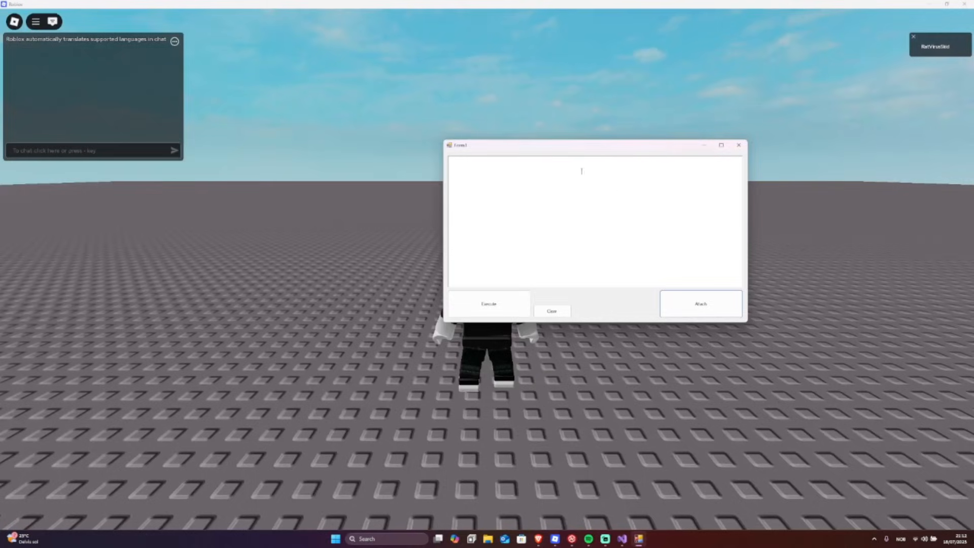
left_click(699, 305)
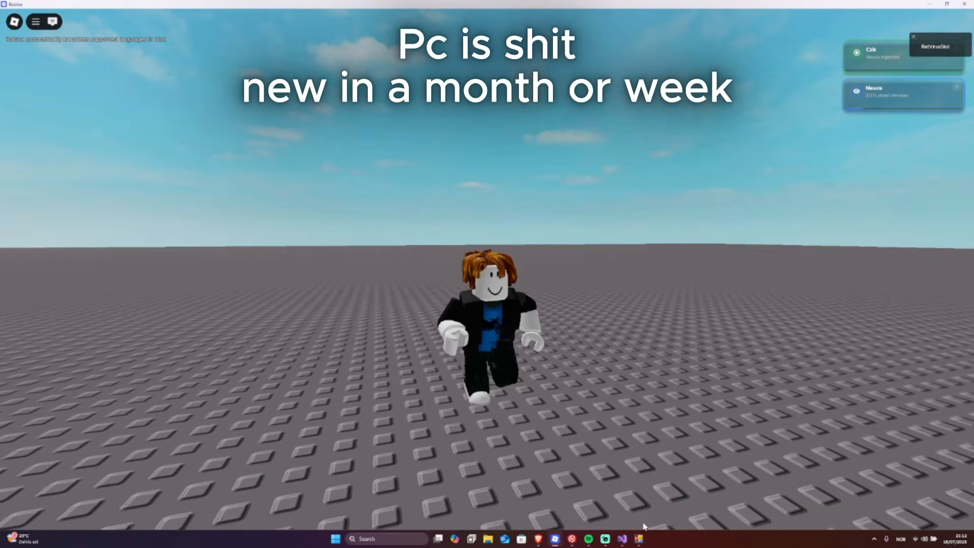
left_click(639, 539)
left_click(640, 539)
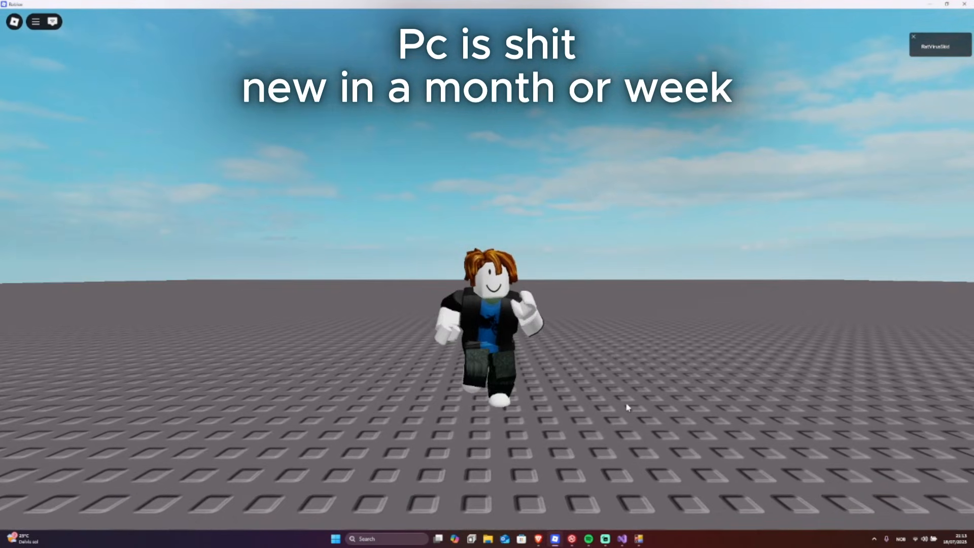